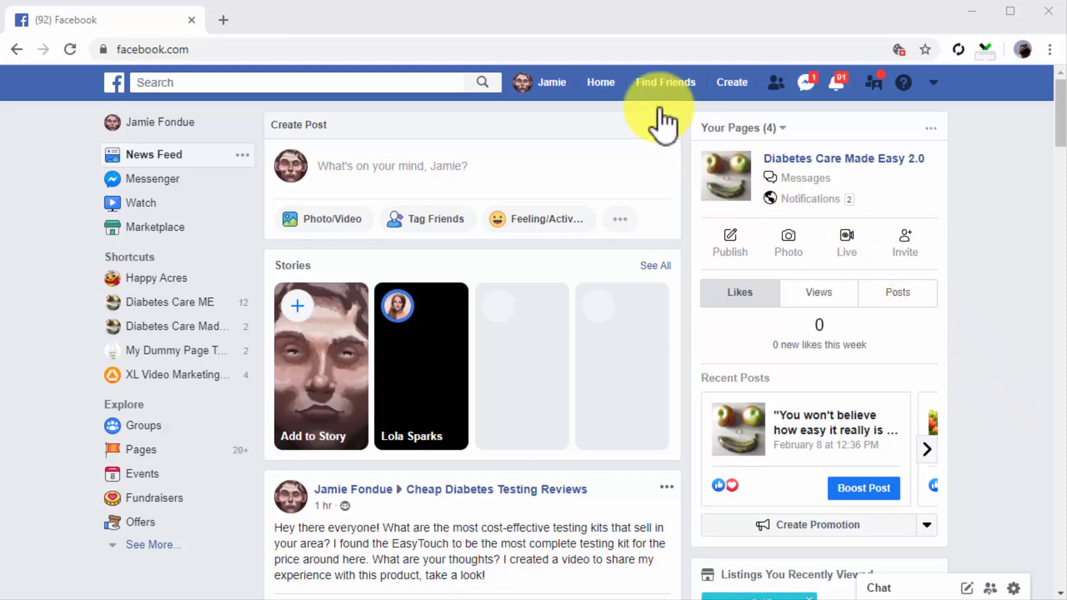
left_click(580, 48)
type("https://www.facebook.com/adsmanager/creation")
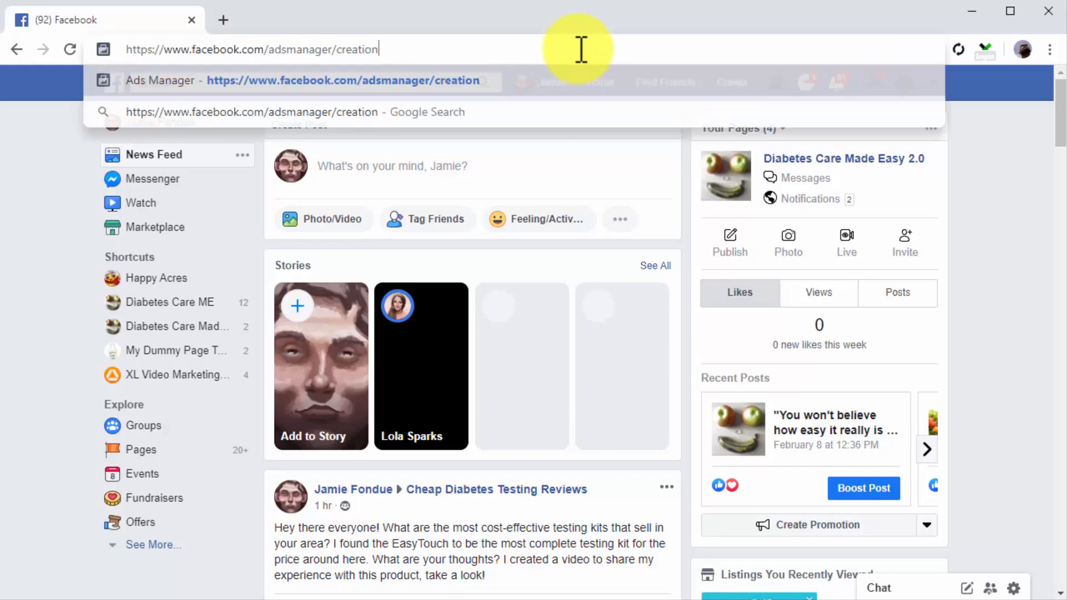
key("Return")
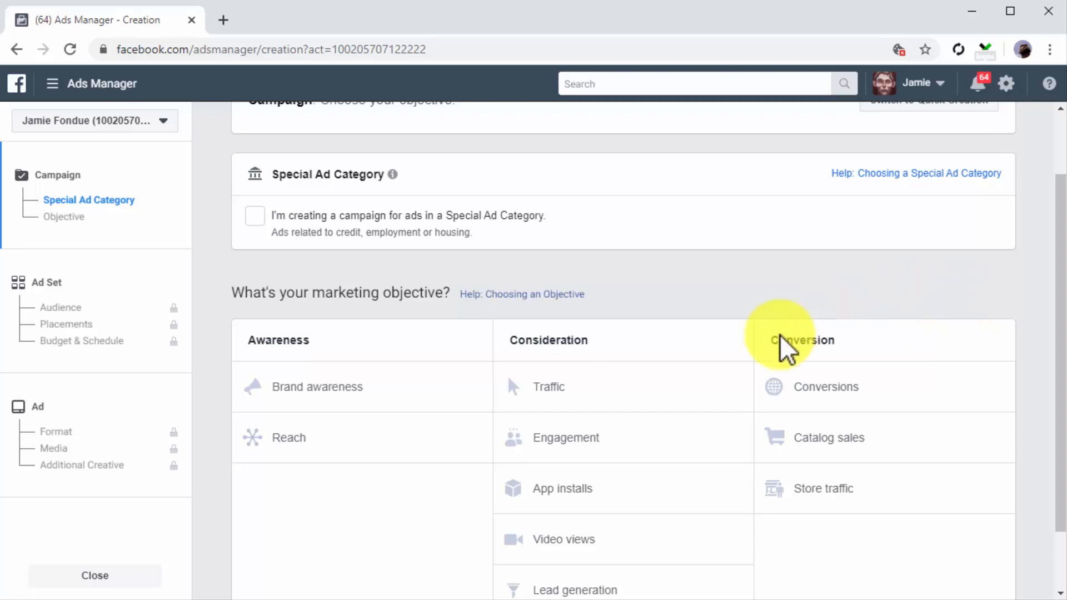
Choose Traffic as the marketing objective, name the campaign "My FB Traffic Campaign" and proceed to the ad account setup.
left_click(637, 377)
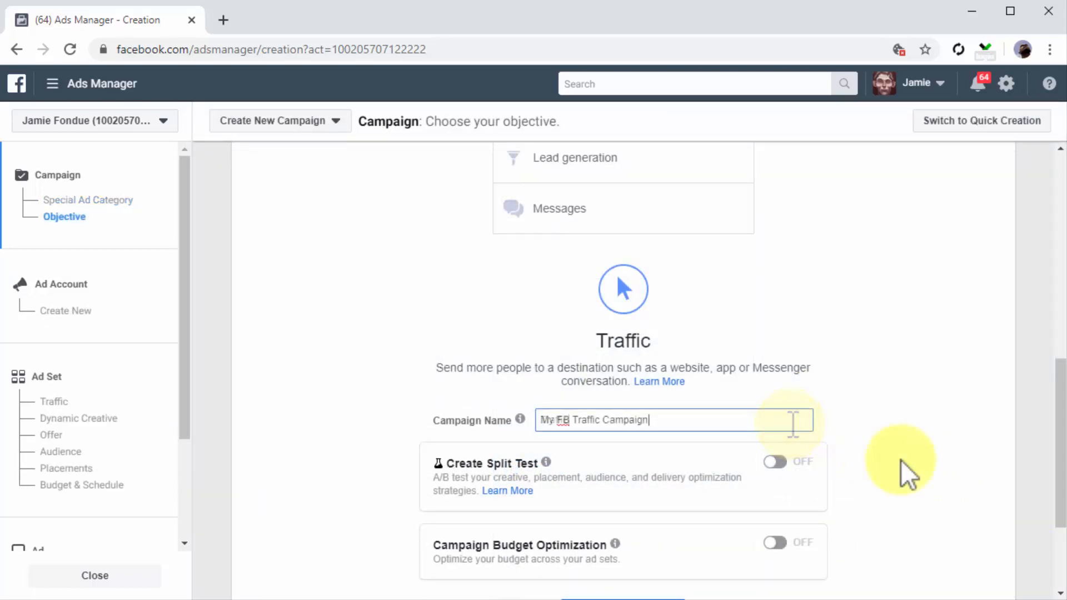
scroll(901, 461, "down", 2)
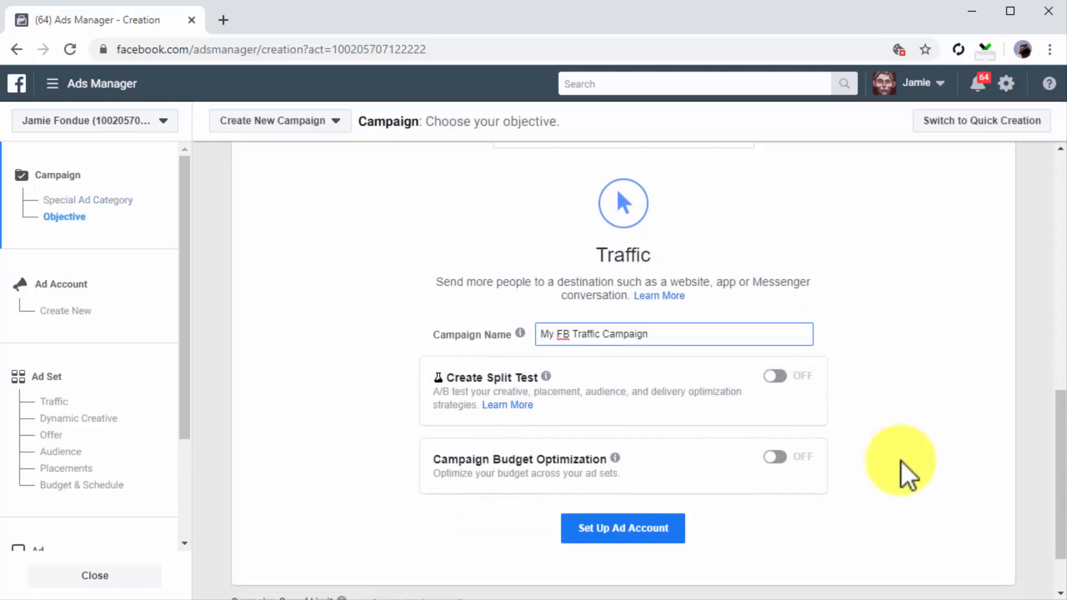
scroll(901, 474, "down", 2)
left_click(659, 450)
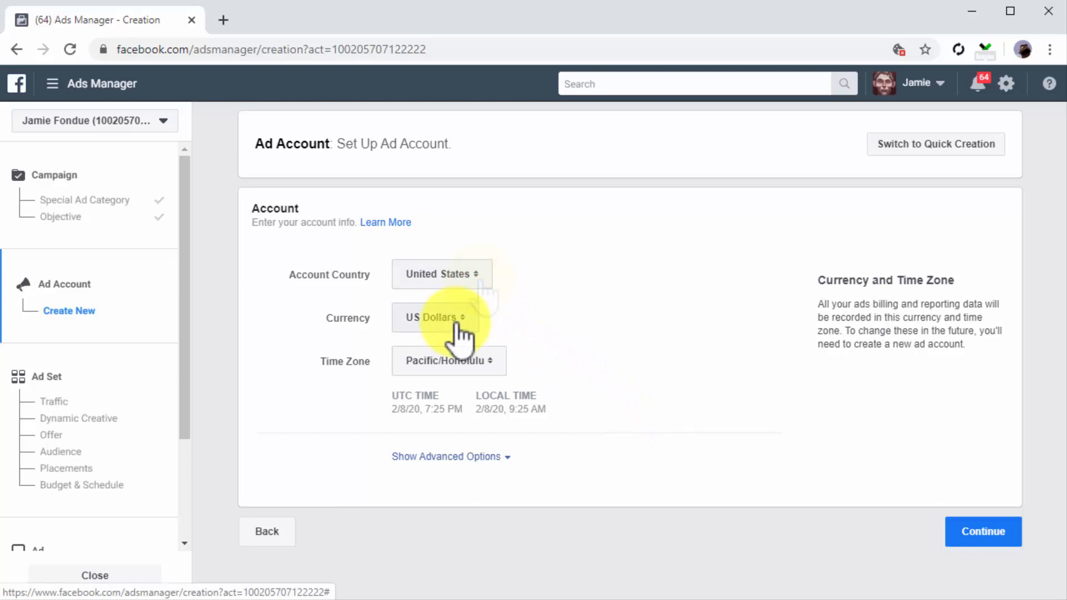
Set up the ad account with United States, US Dollars and a time zone, and continue to the ad set.
left_click(442, 364)
left_click(957, 538)
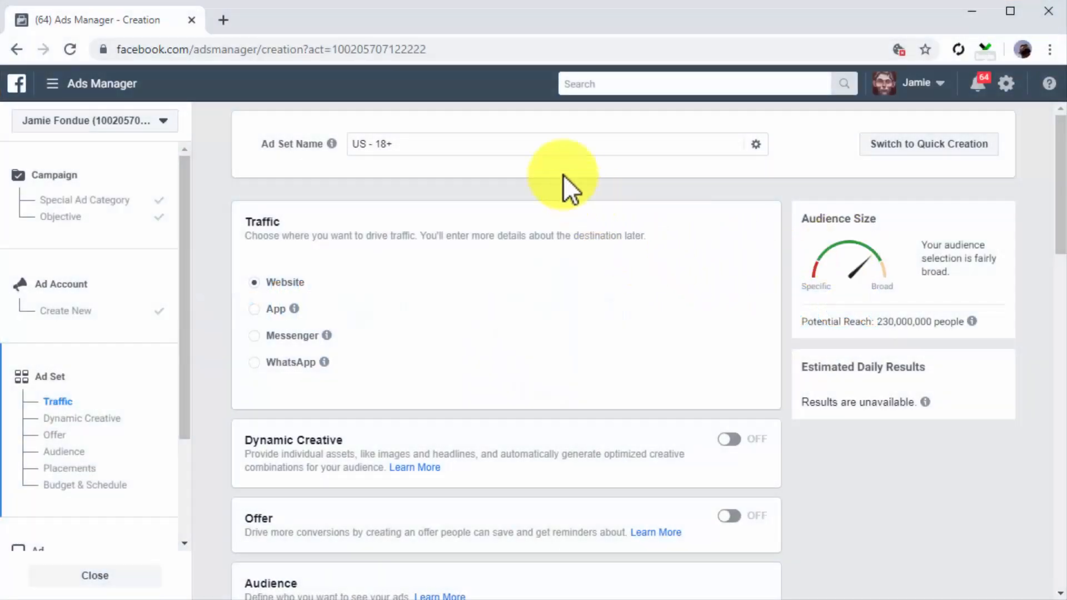
Rename the ad set "FB Traffic Ad Set" and choose Website as the traffic destination.
left_click(527, 143)
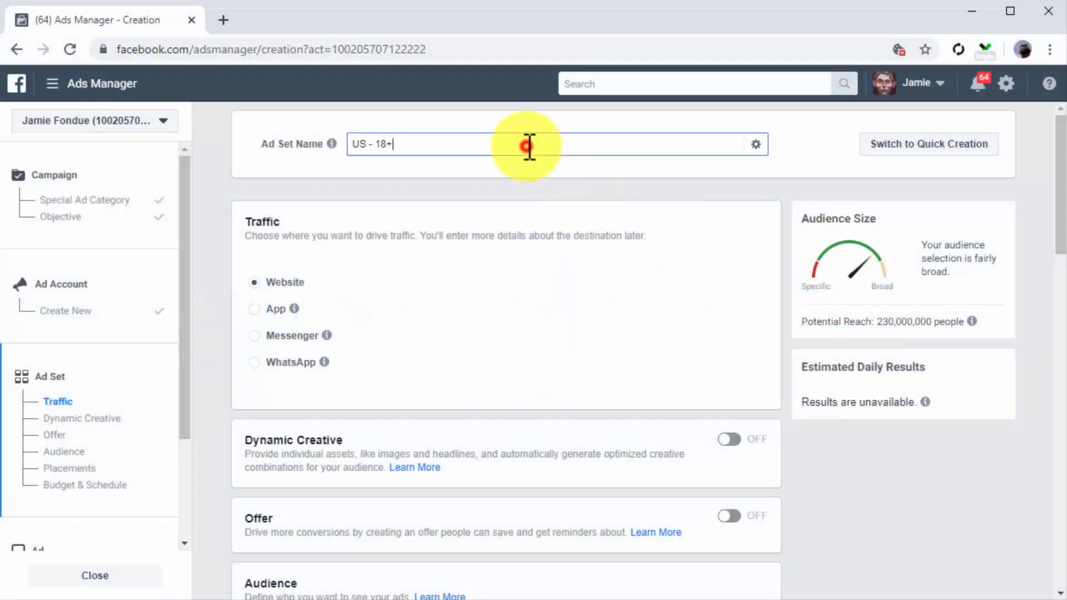
key("BackSpace")
key("BackSpace")
key("BackSpace")
key("BackSpace")
key("BackSpace")
key("BackSpace")
key("BackSpace")
key("BackSpace")
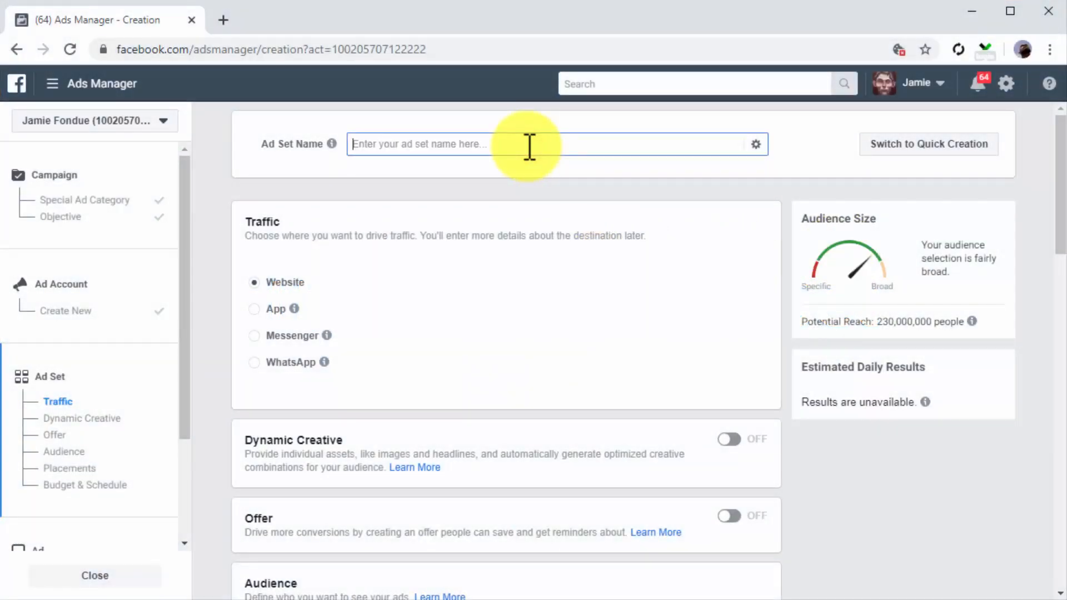
type("FB Traffic Ad Set")
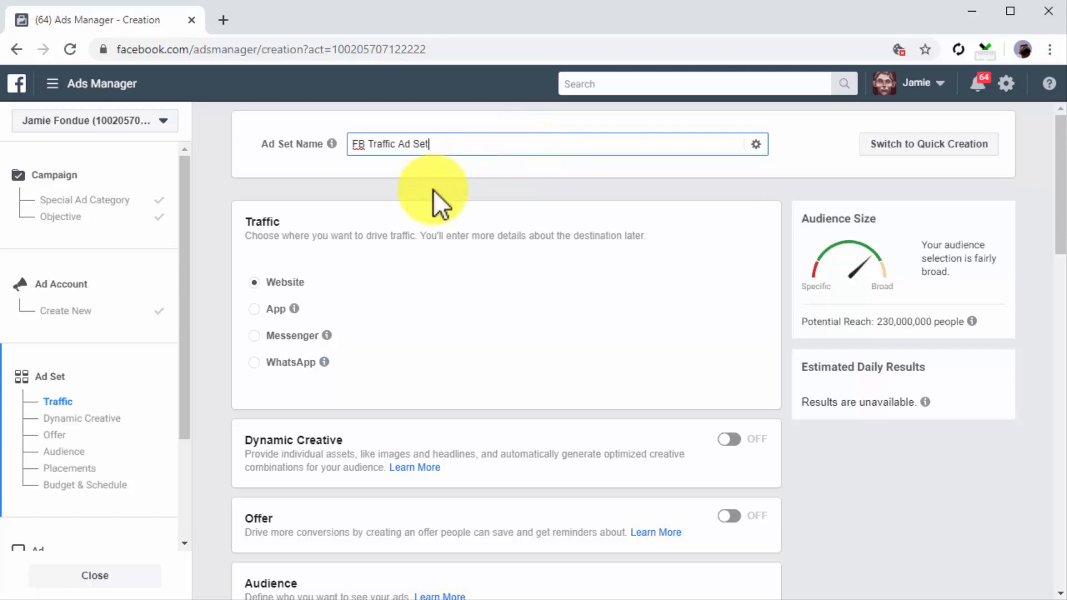
left_click(254, 282)
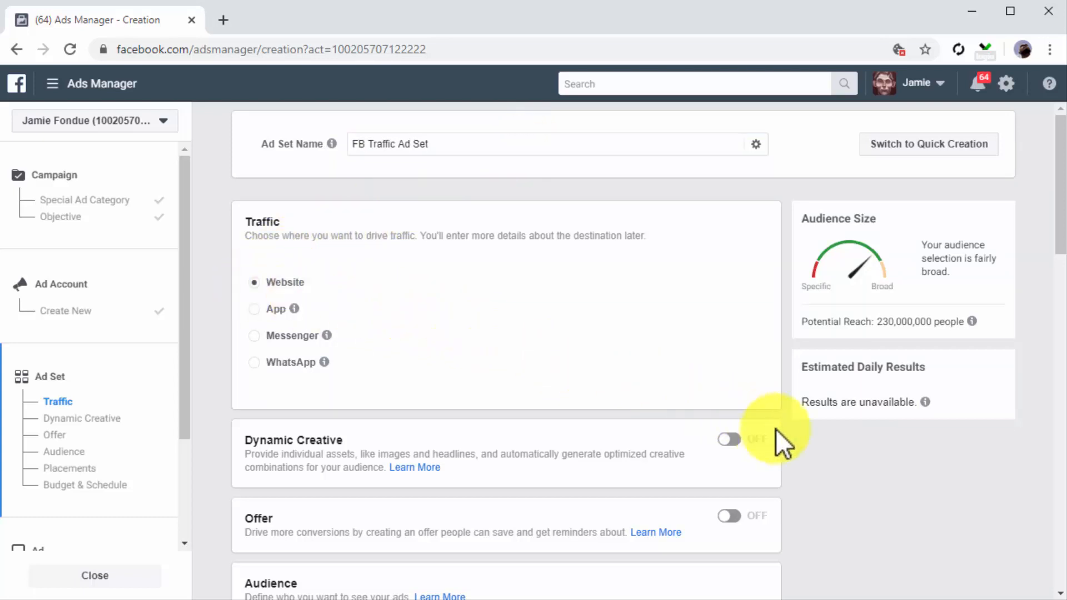
Add the country Canada to the audience's included locations alongside the United States.
scroll(776, 430, "down", 3)
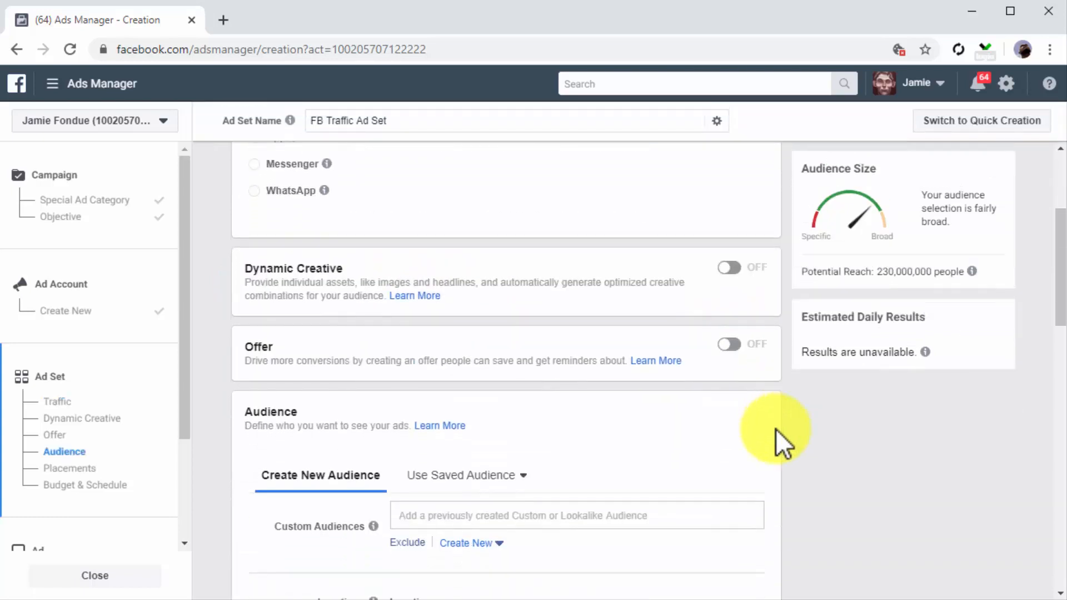
scroll(776, 429, "down", 6)
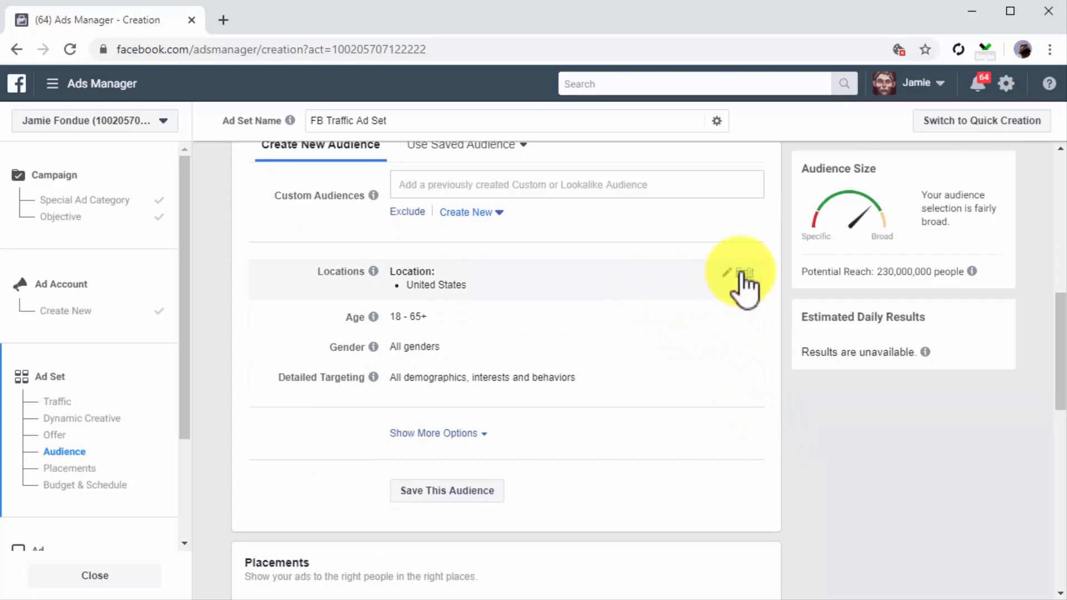
left_click(742, 274)
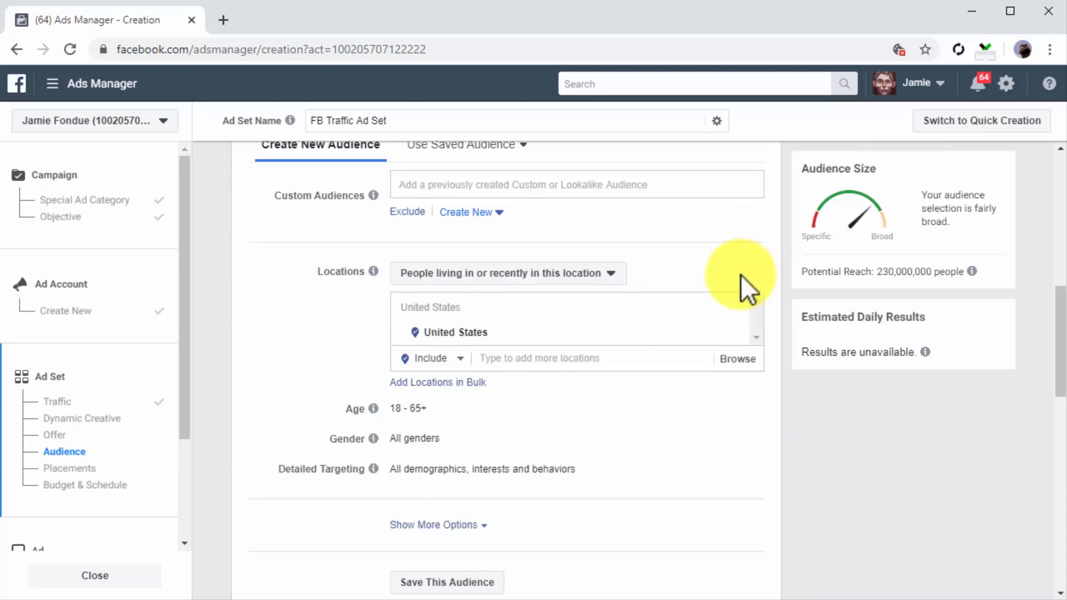
left_click(675, 353)
type("canada")
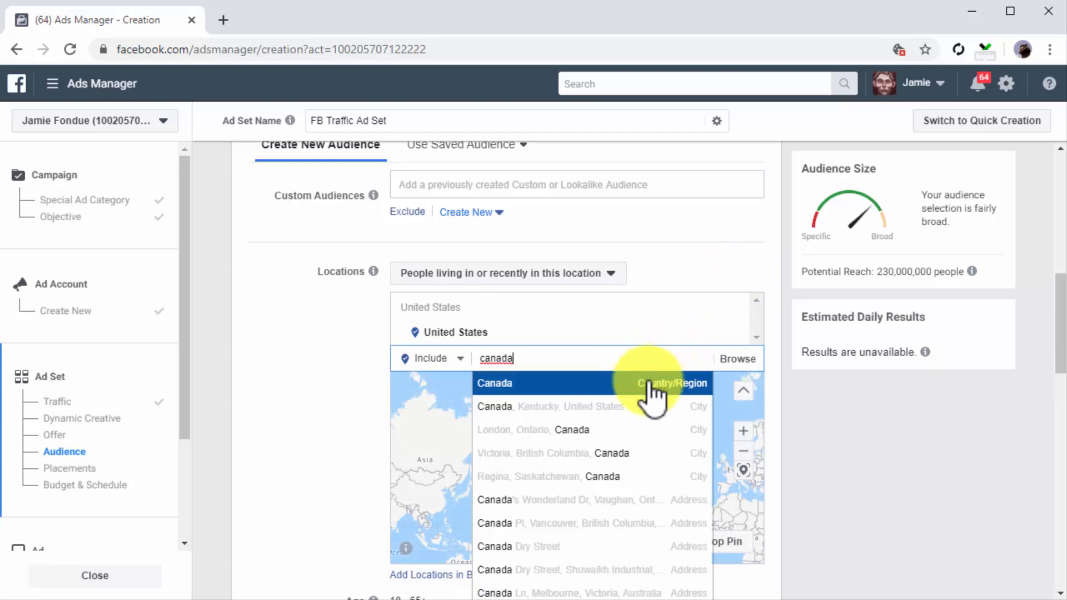
left_click(650, 385)
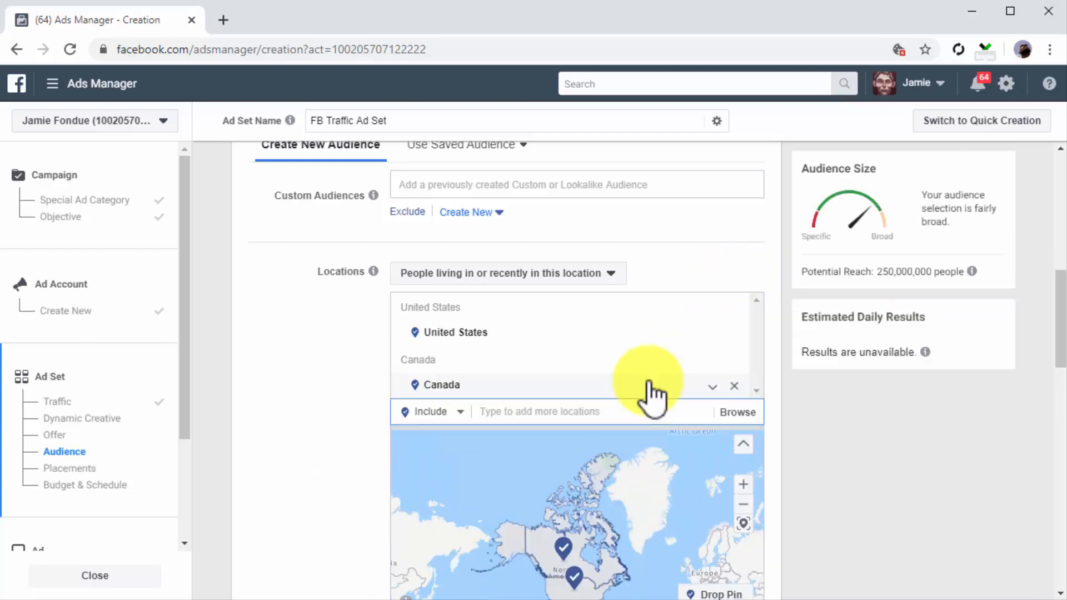
Set the audience age range to 24 - 55 and the gender to All.
scroll(782, 485, "down", 5)
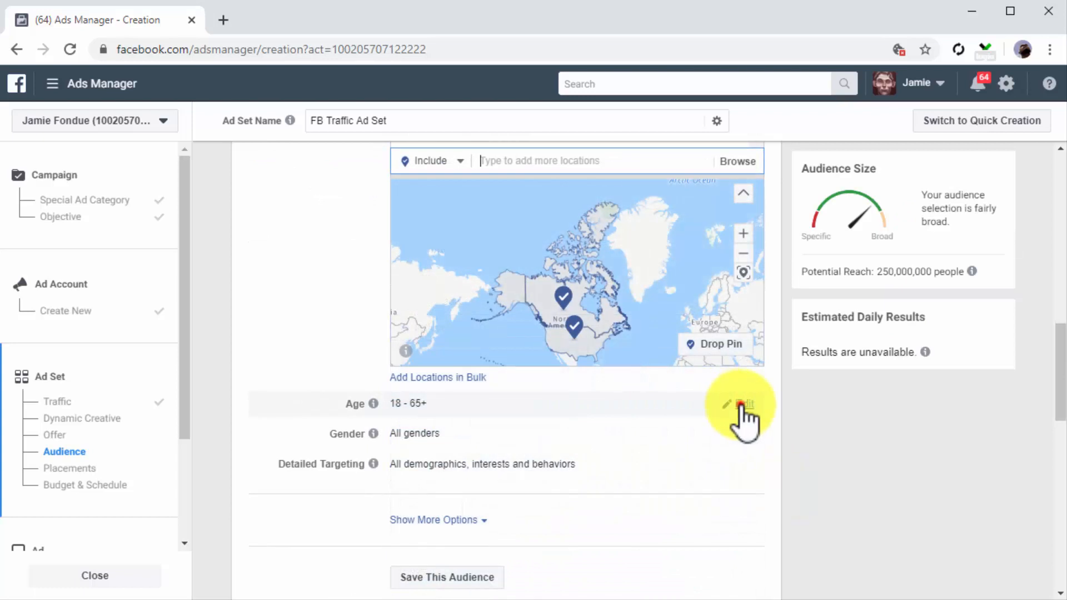
left_click(742, 408)
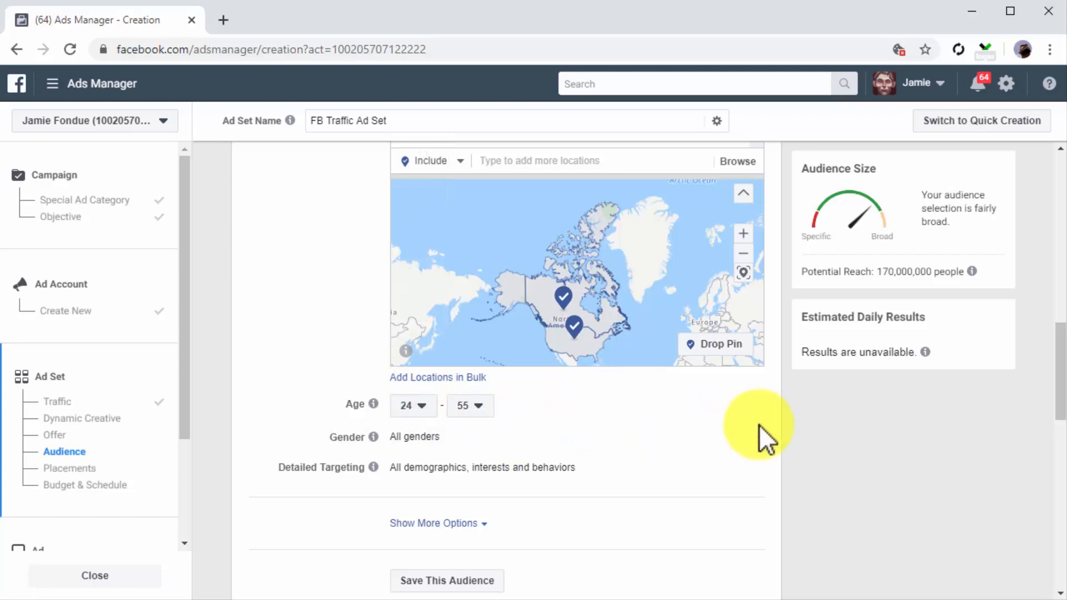
left_click(746, 437)
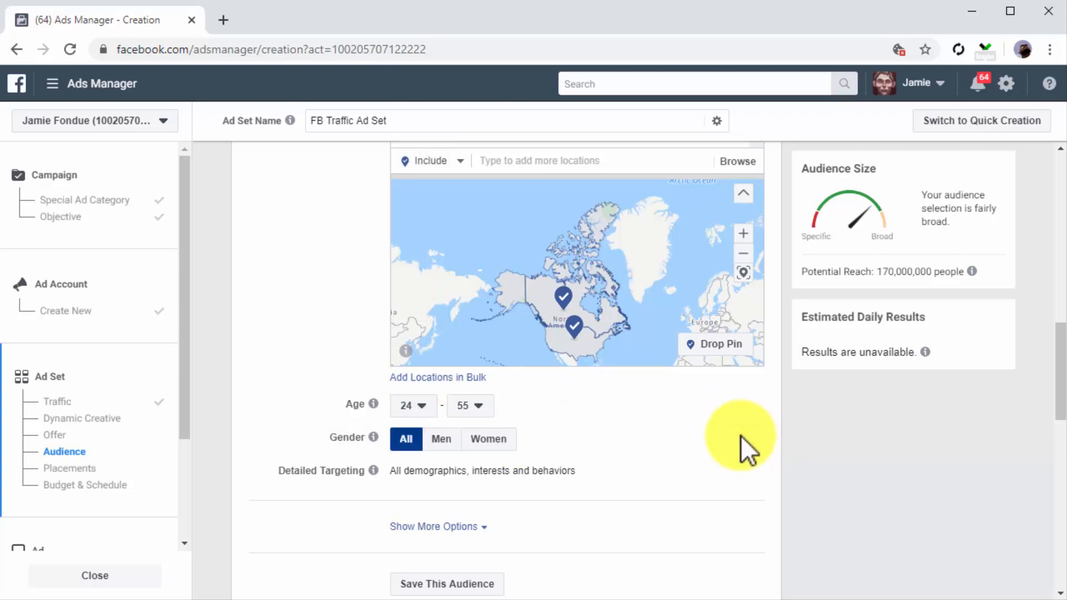
left_click(410, 441)
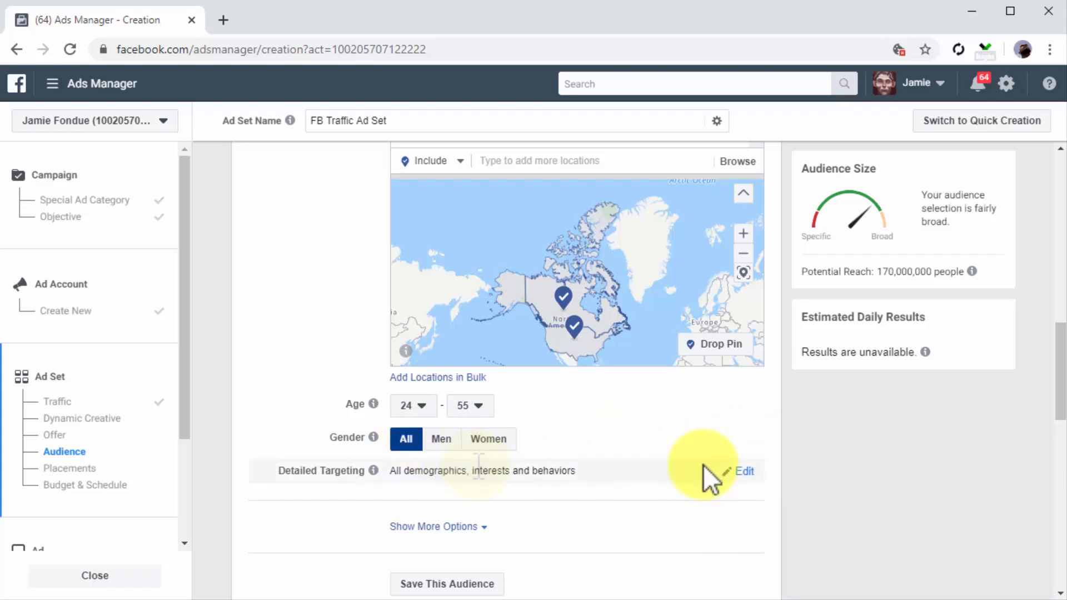
Search for "healthy eating" in the audience's detailed targeting and add the interest Eating Healthy.
left_click(741, 469)
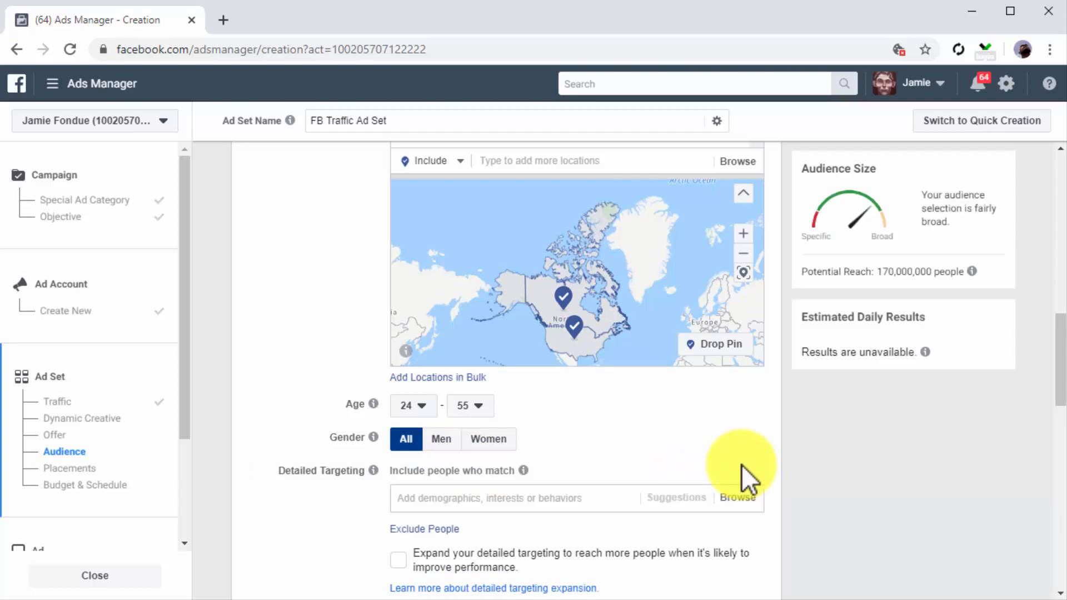
left_click(616, 498)
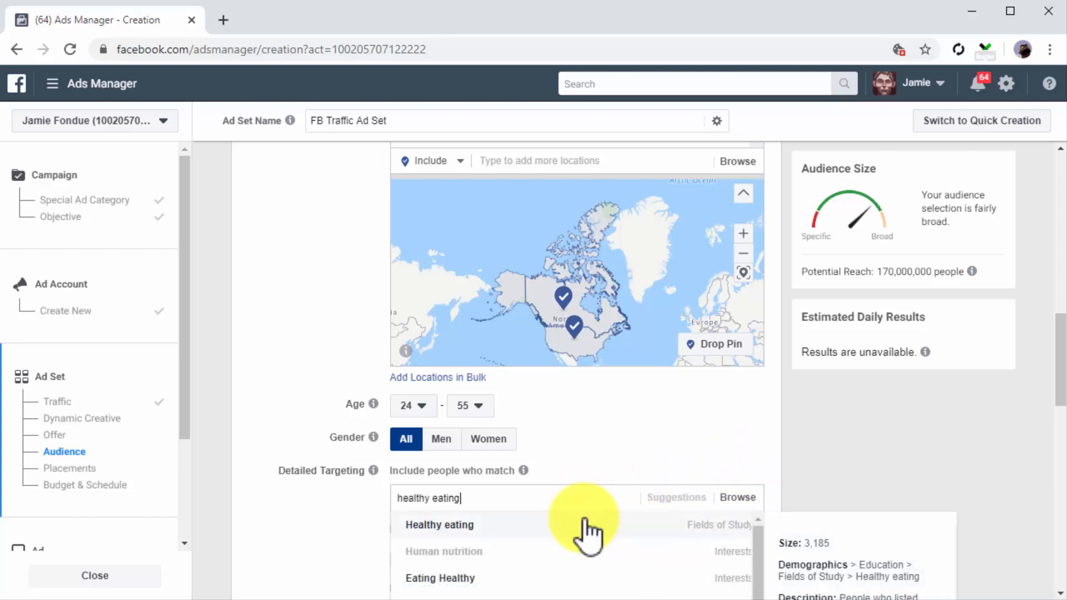
left_click(561, 578)
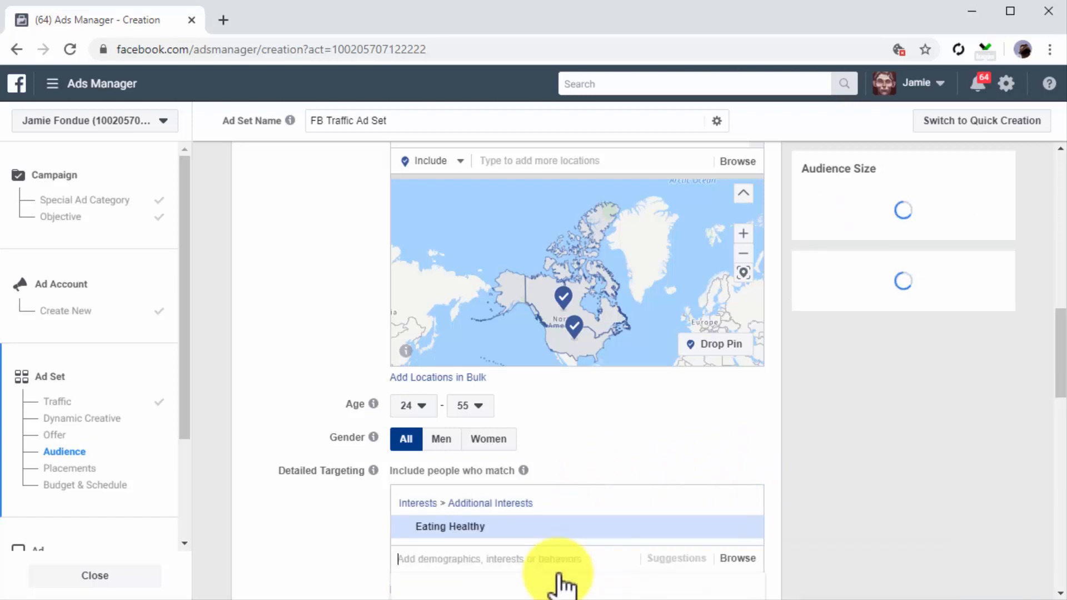
Look at the manual Edit Placements options for the ad set and choose Automatic Placements.
scroll(765, 518, "down", 5)
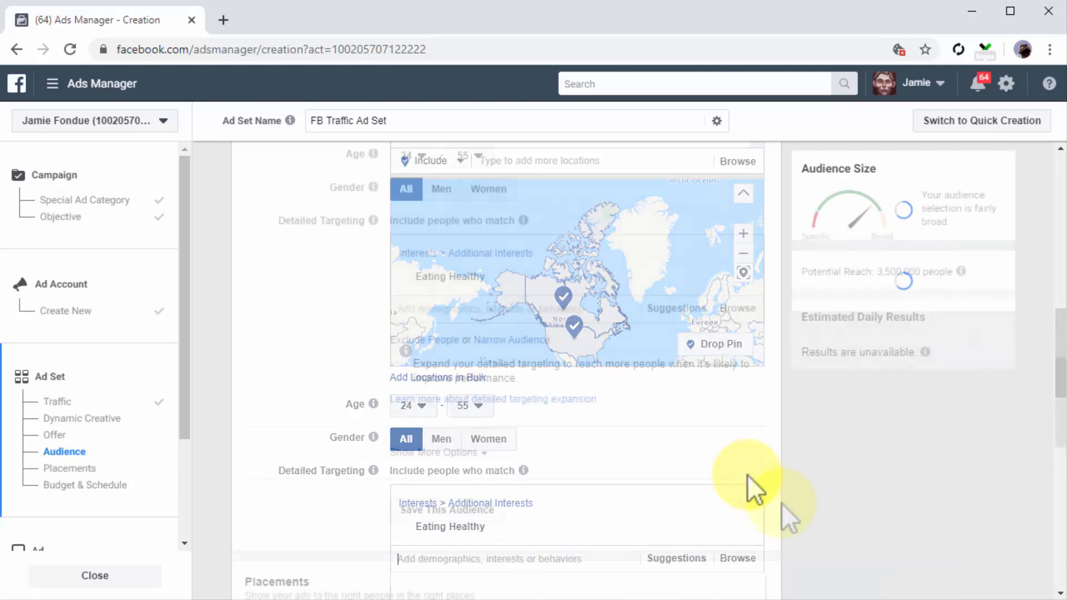
scroll(781, 502, "down", 4)
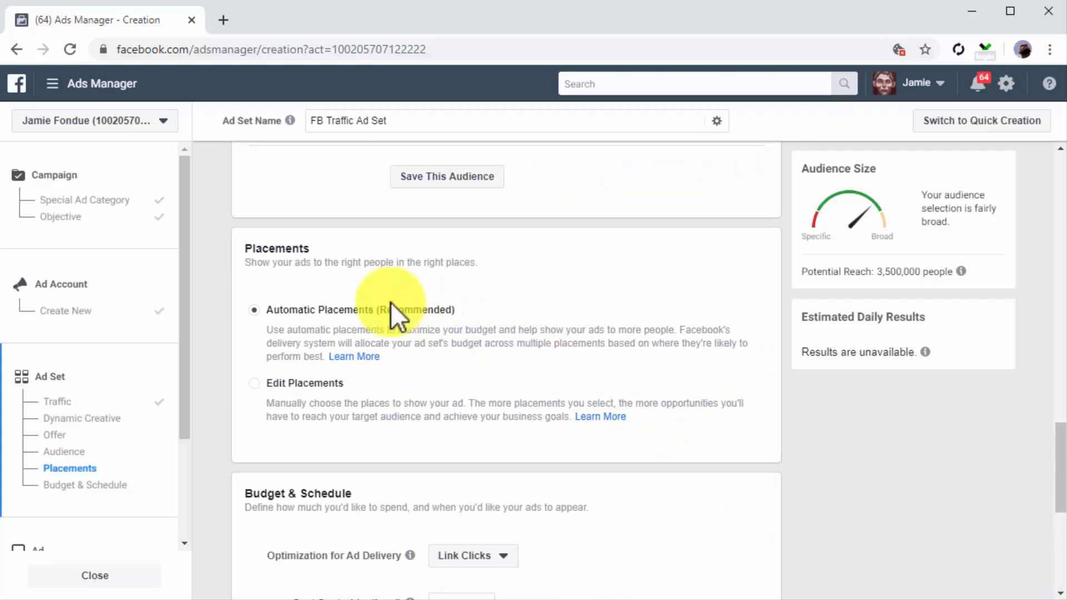
left_click(254, 310)
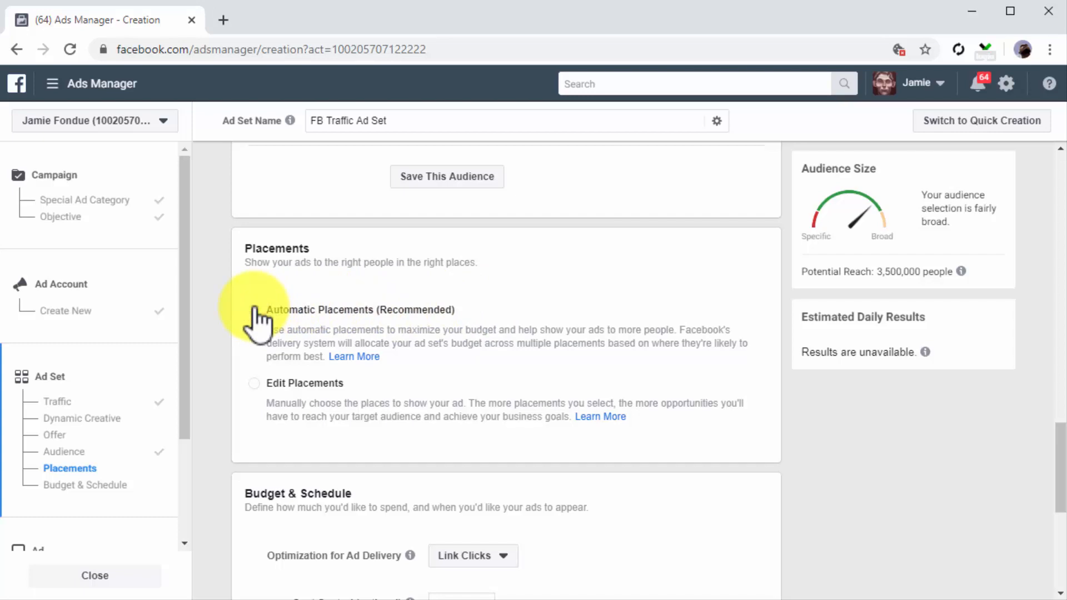
left_click(316, 385)
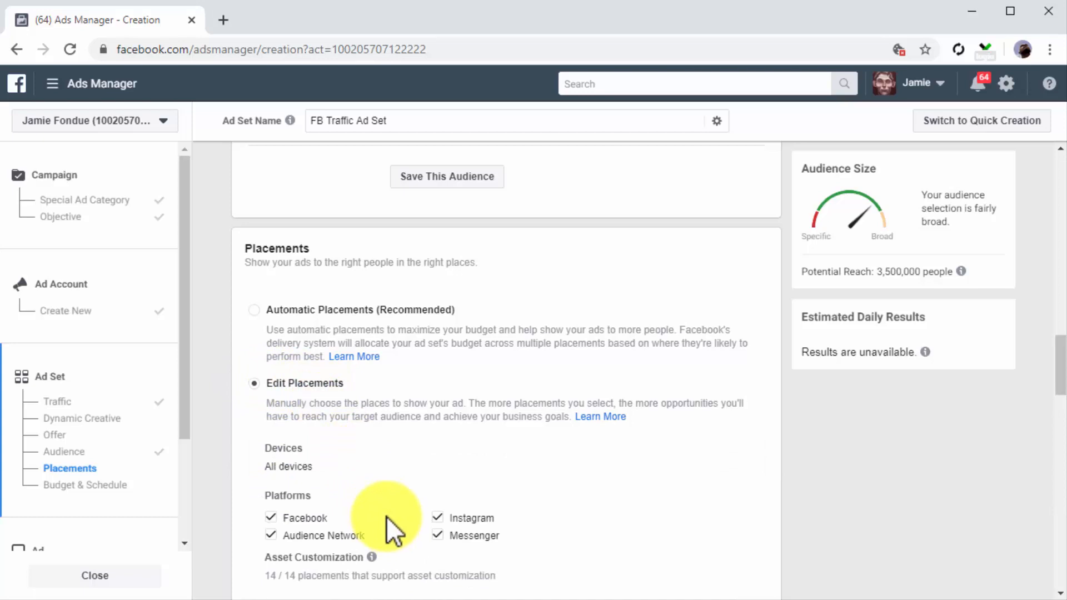
left_click(257, 309)
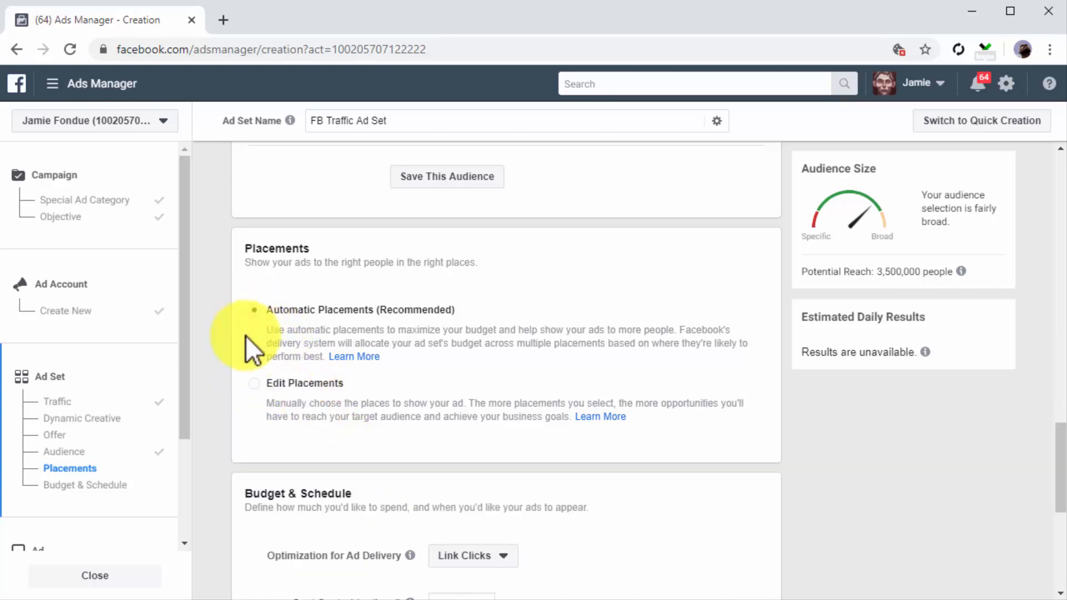
Use a Daily Budget for the ad set and set it to $15.00.
scroll(226, 386, "down", 2)
scroll(225, 386, "down", 3)
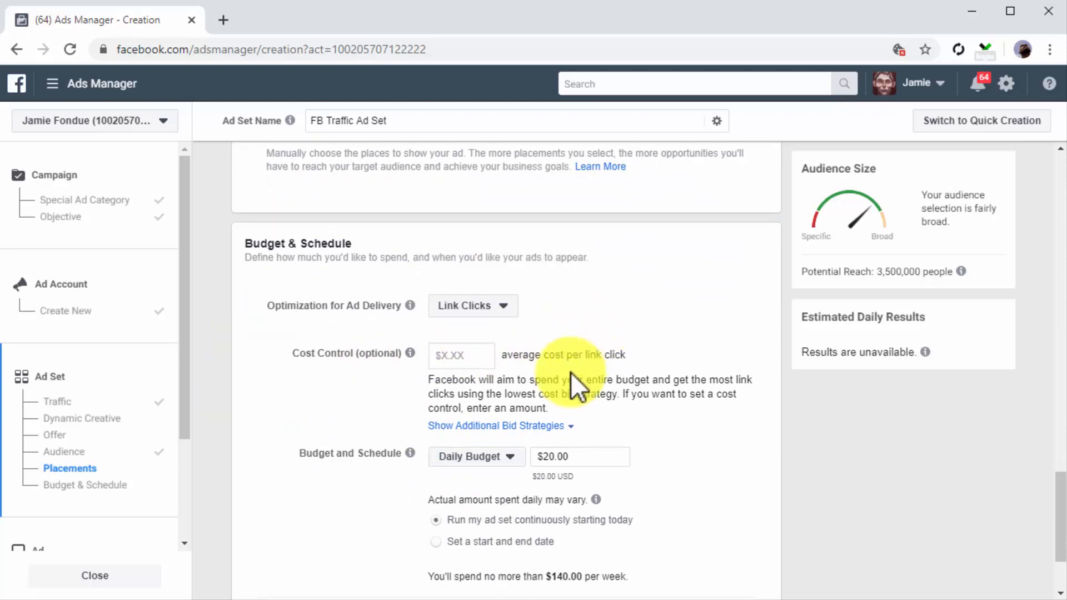
left_click(507, 456)
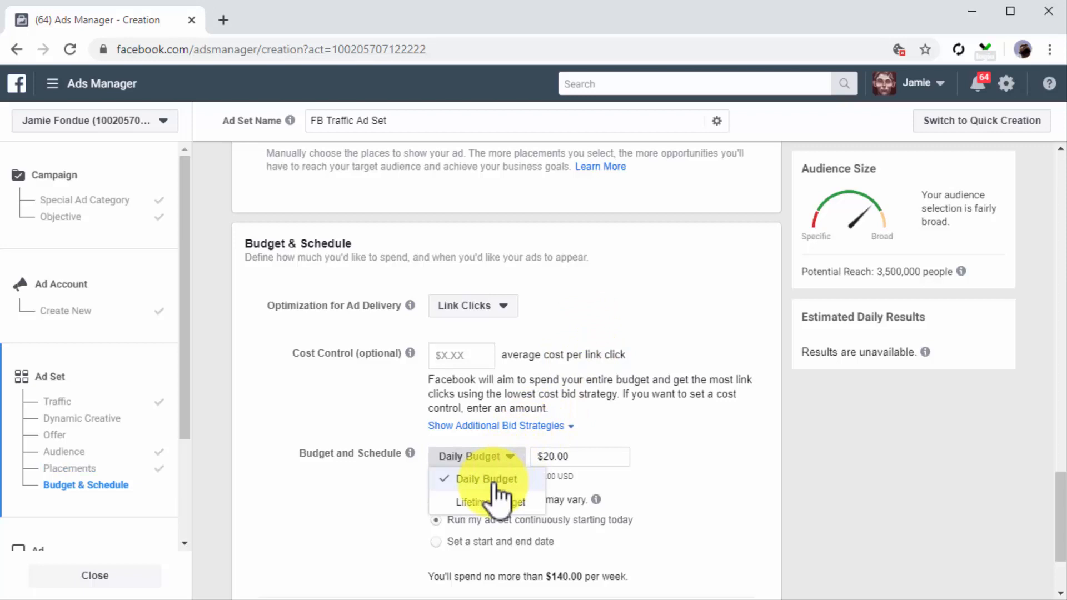
left_click(494, 481)
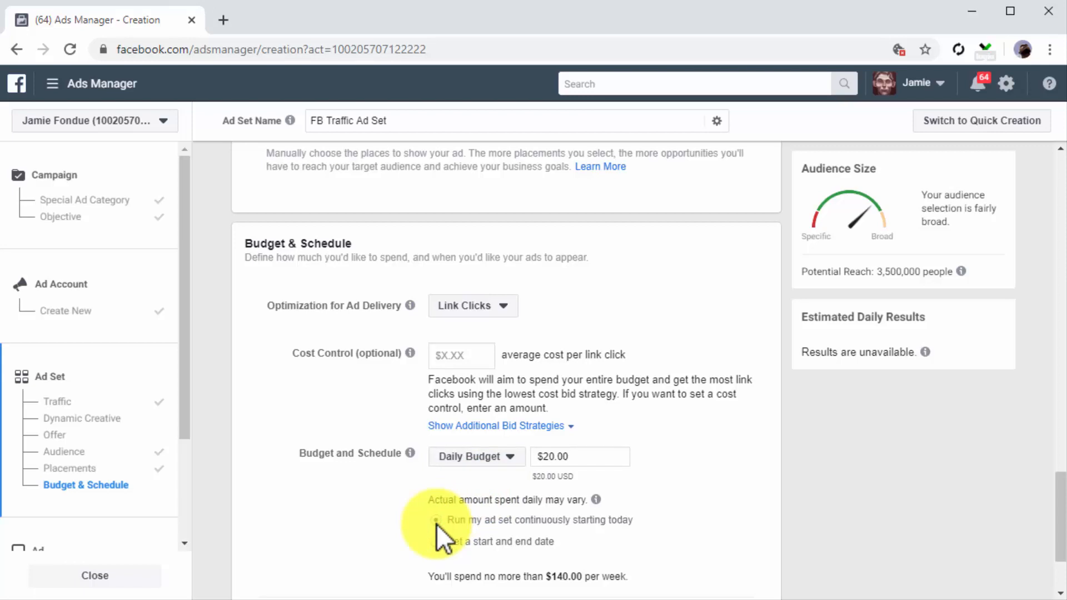
left_click(576, 462)
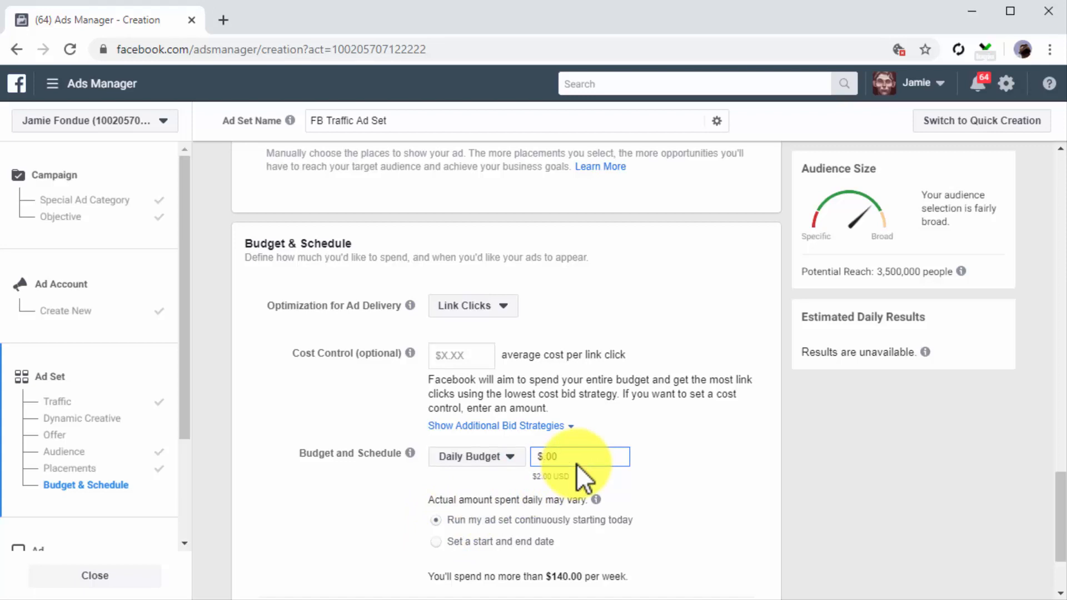
type("15")
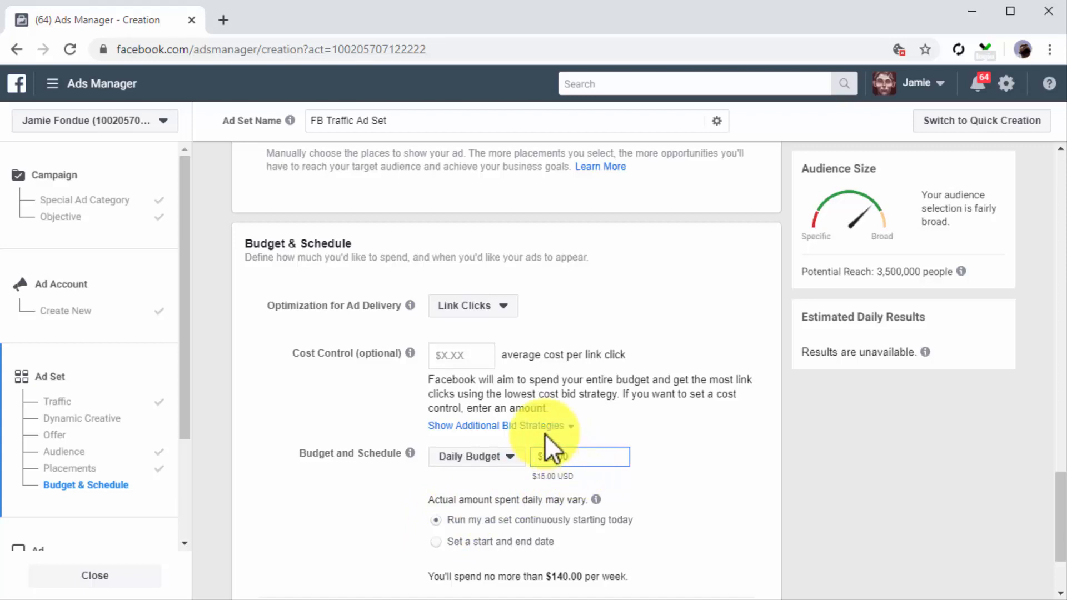
Set the optional cost control to an average of 0.50 per link click.
left_click(462, 356)
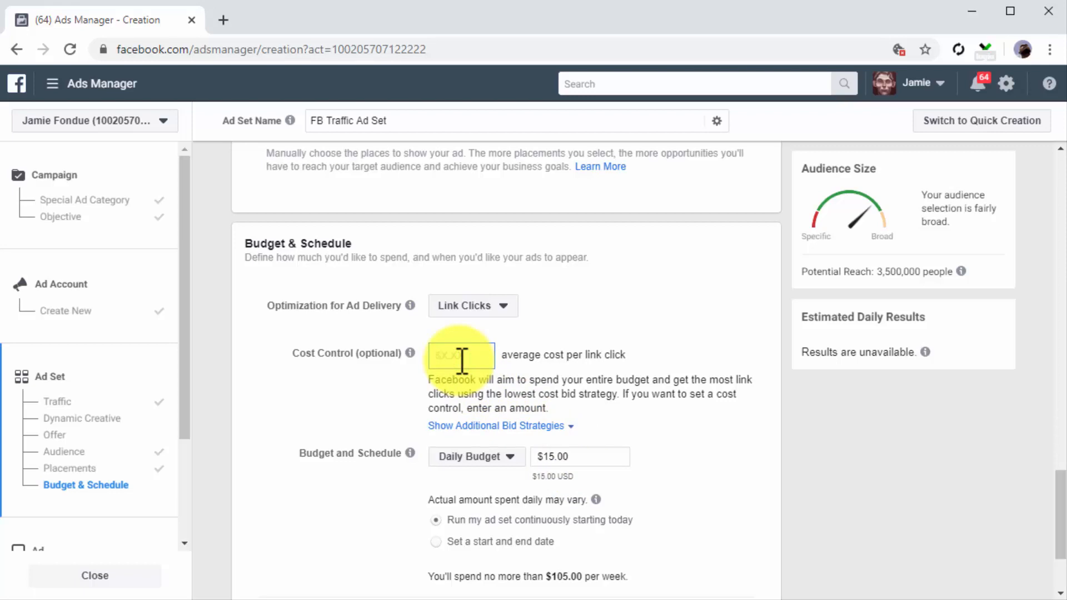
type("0.50")
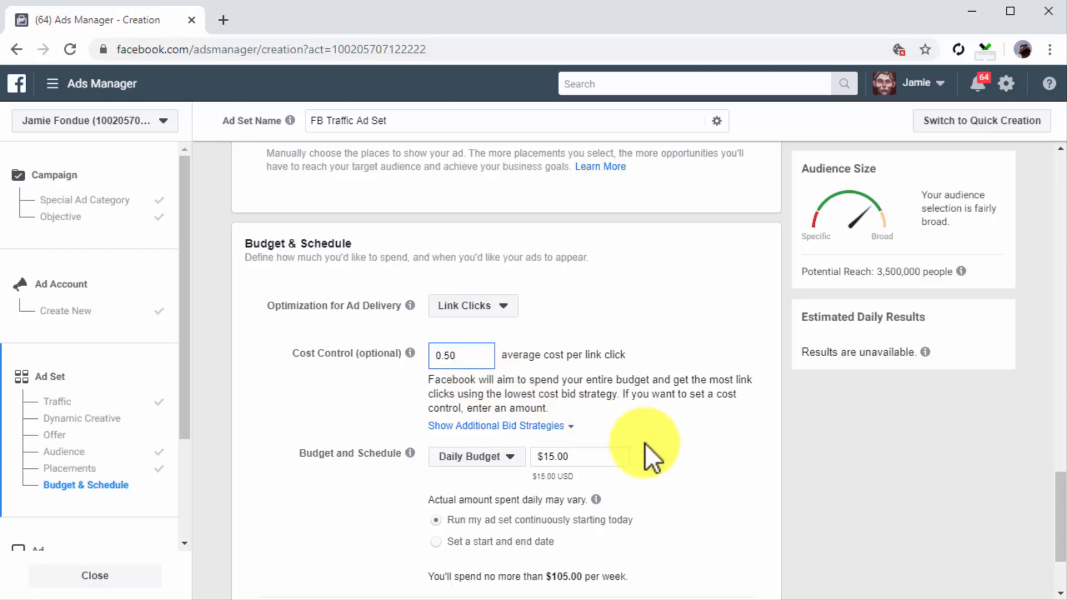
scroll(645, 443, "down", 2)
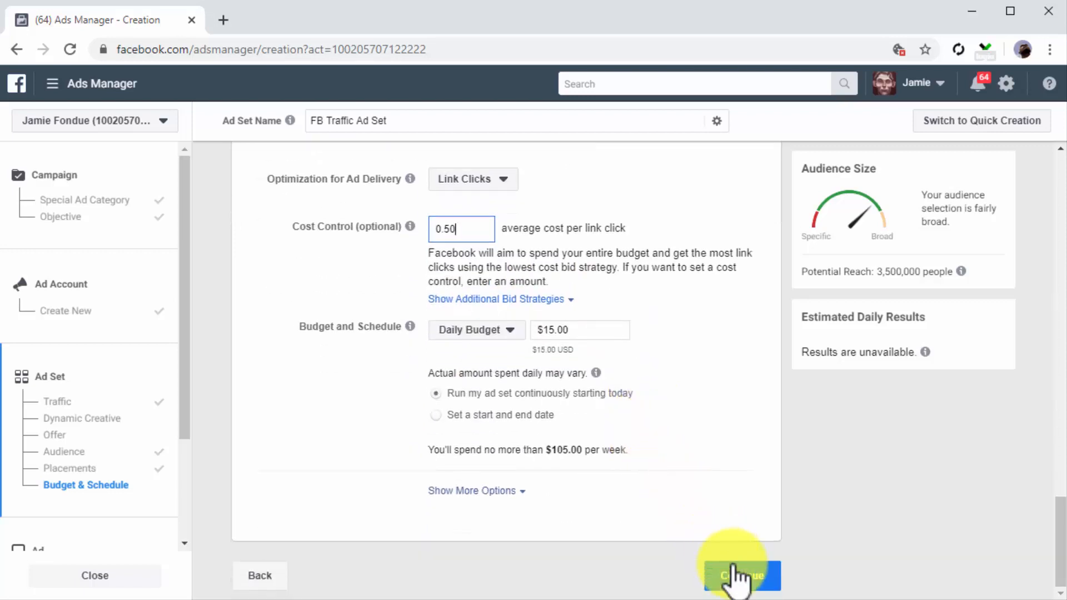
Continue from the ad set to the ad setup and name the ad FB Traffic Ad.
left_click(739, 577)
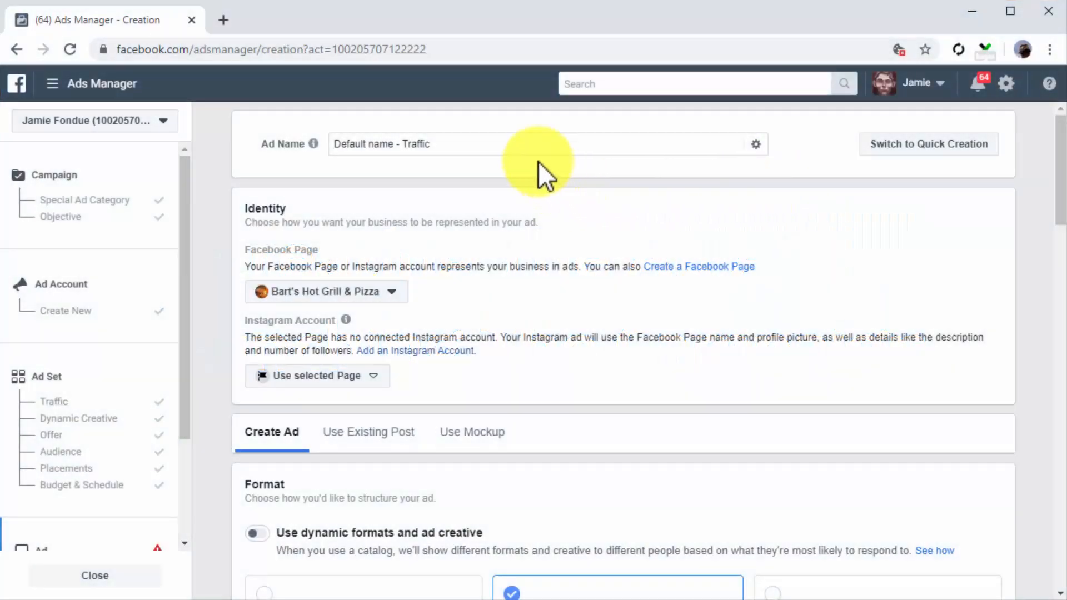
left_click(523, 146)
key("BackSpace")
key("BackSpace")
key("BackSpace")
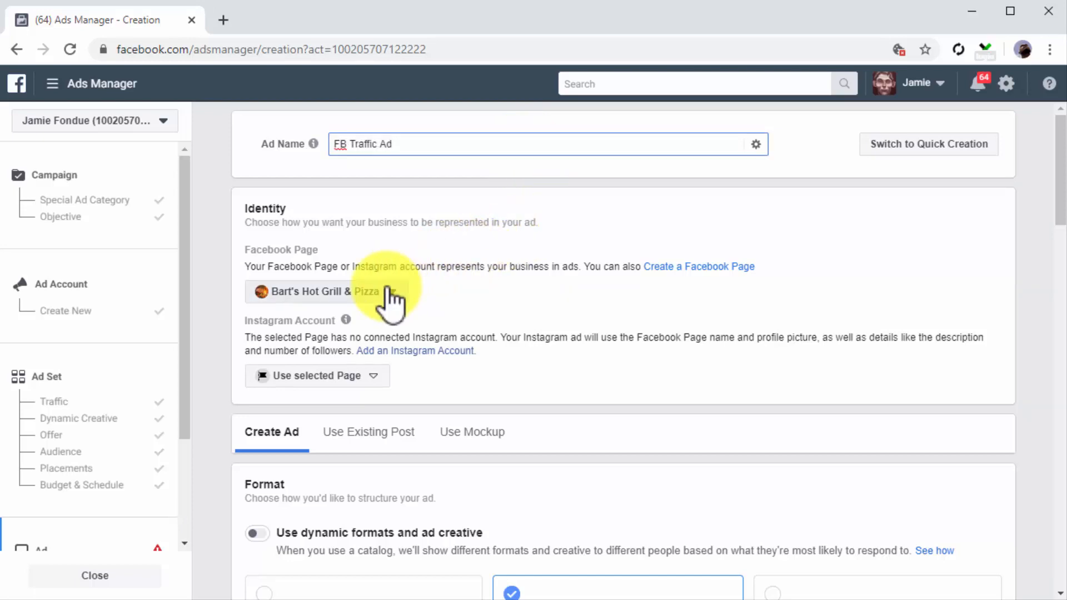
Choose Diabetes Care Made Easy 2.0 as the Facebook Page that represents the business in the ad.
left_click(392, 294)
scroll(466, 369, "down", 3)
left_click(451, 396)
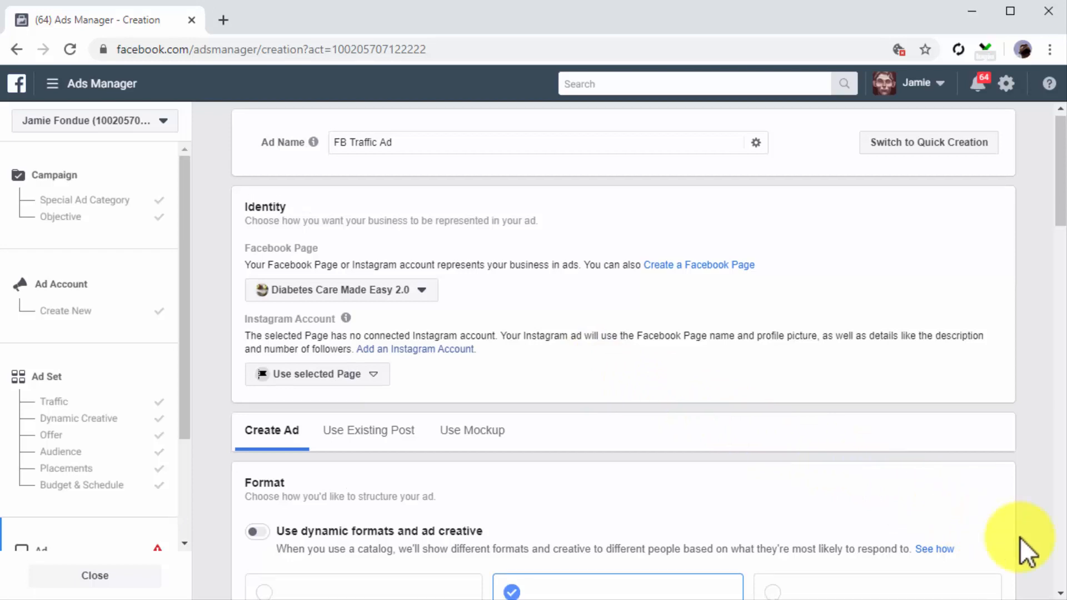
Add the 757 × 757 image of nuts, berries and avocado from the account images as the single-image ad's media.
scroll(1019, 538, "down", 2)
scroll(1019, 538, "down", 3)
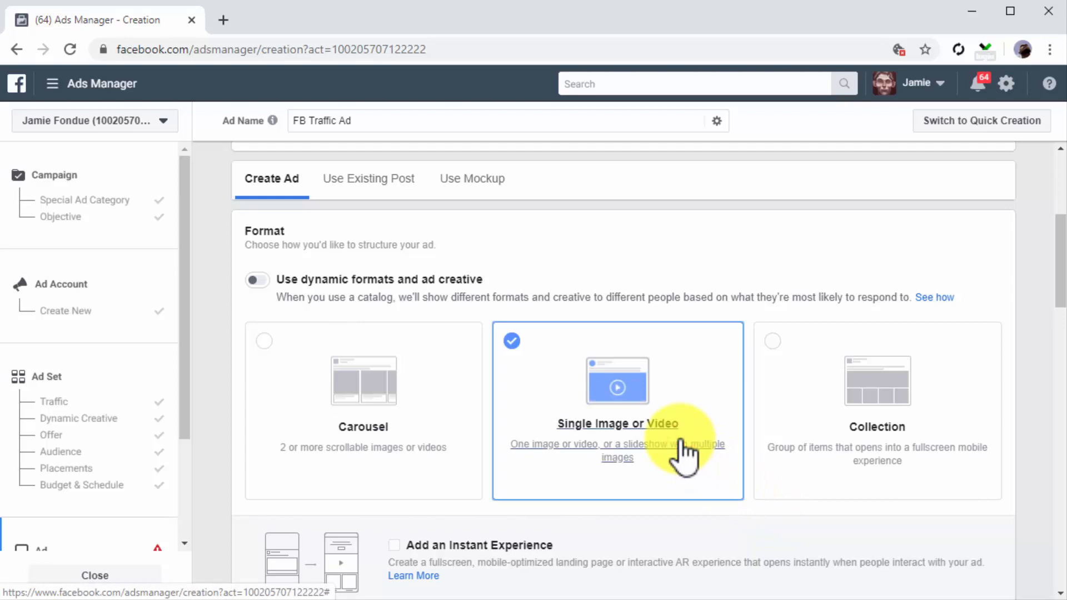
scroll(728, 521, "down", 1)
scroll(728, 521, "down", 5)
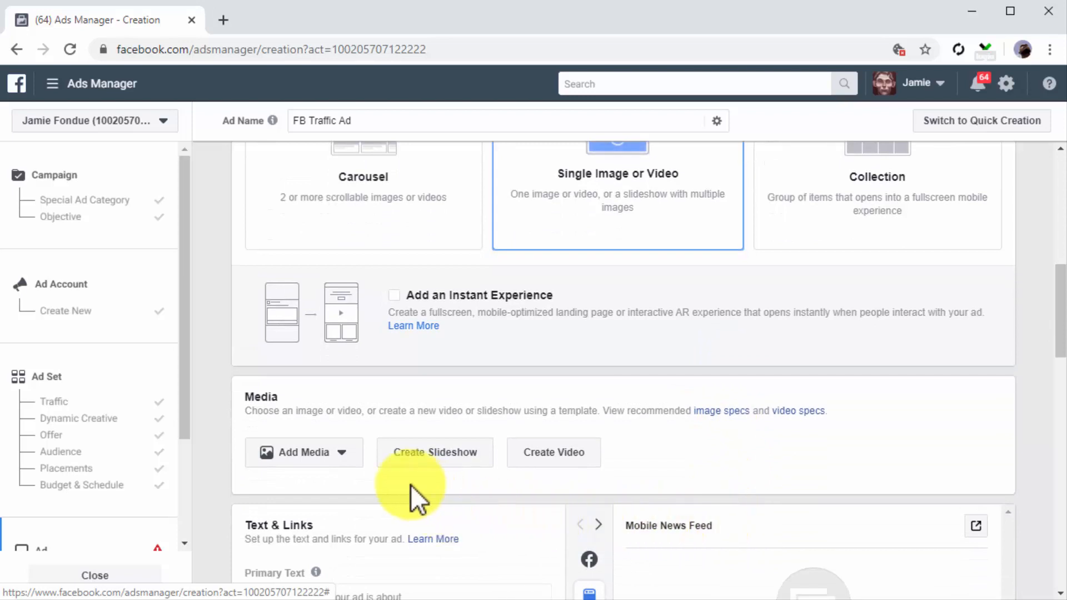
left_click(329, 478)
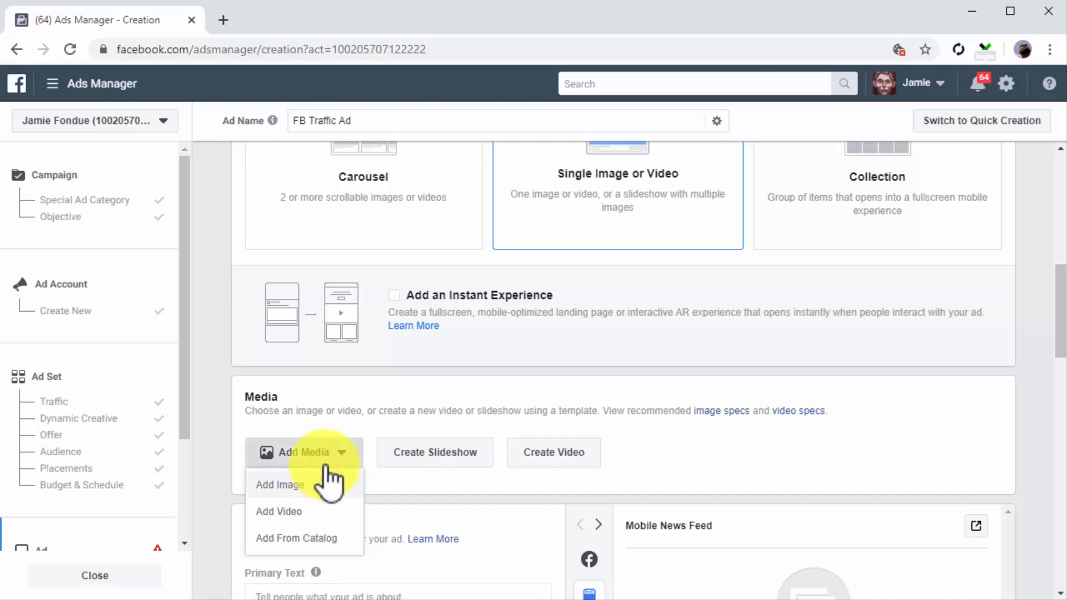
left_click(322, 483)
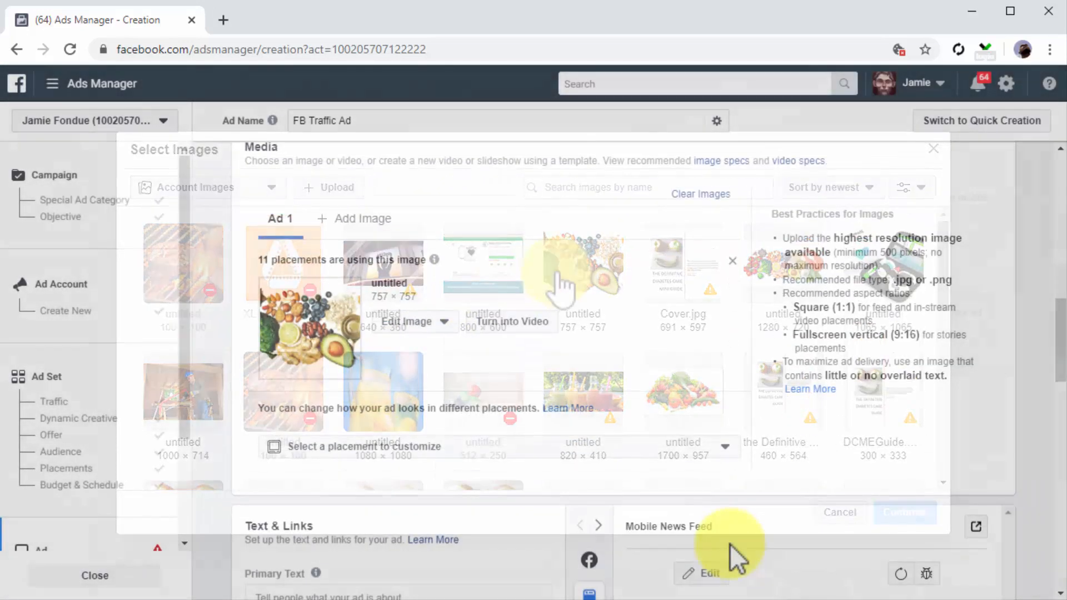
Enter the primary text "Get daily healthy eating tips and lifestyle hacks" and the headline "Visit the new Diabetes Care Made Easy Site".
scroll(730, 551, "down", 3)
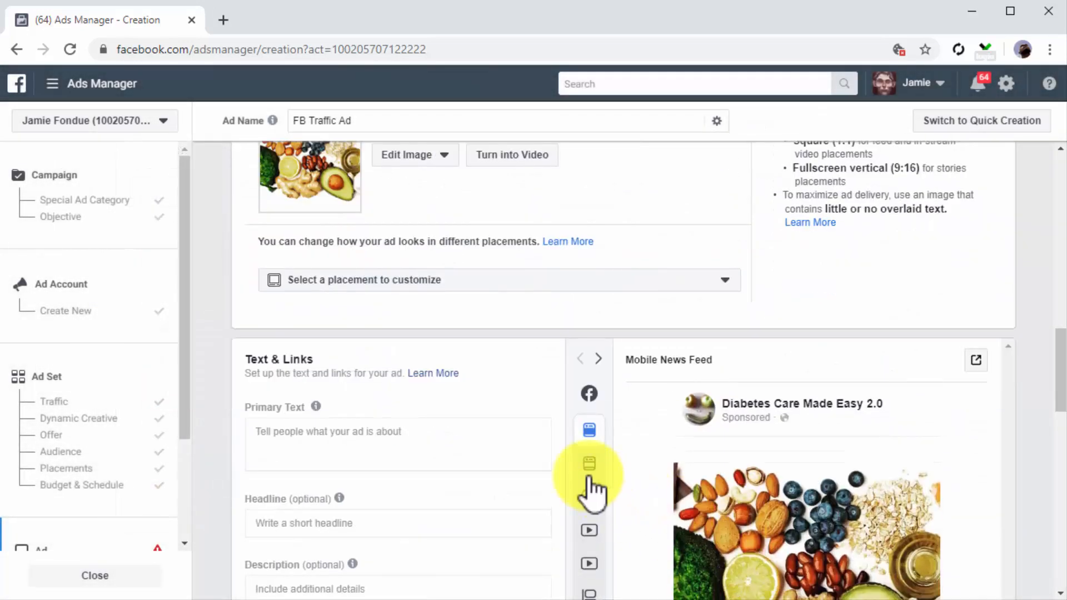
scroll(533, 402, "down", 2)
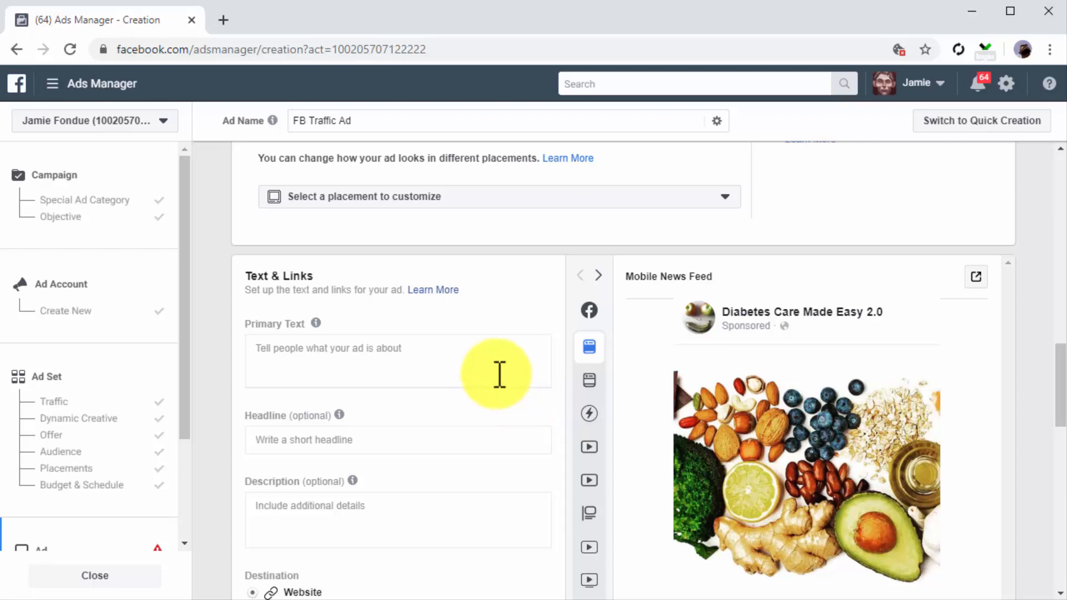
left_click(477, 362)
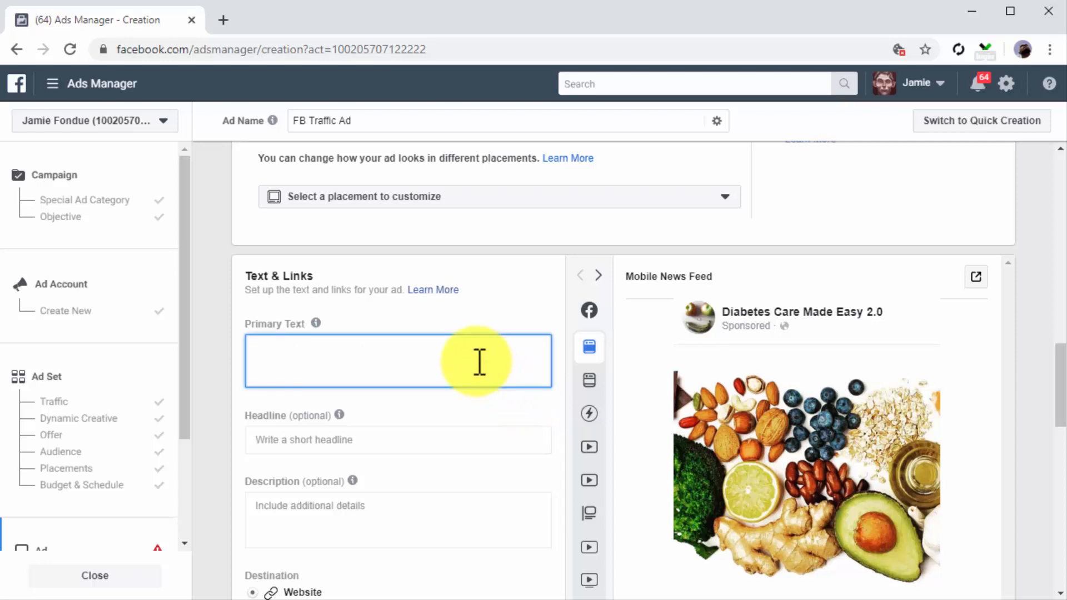
type("Get daily healthy eating tips and lifestyle hacks")
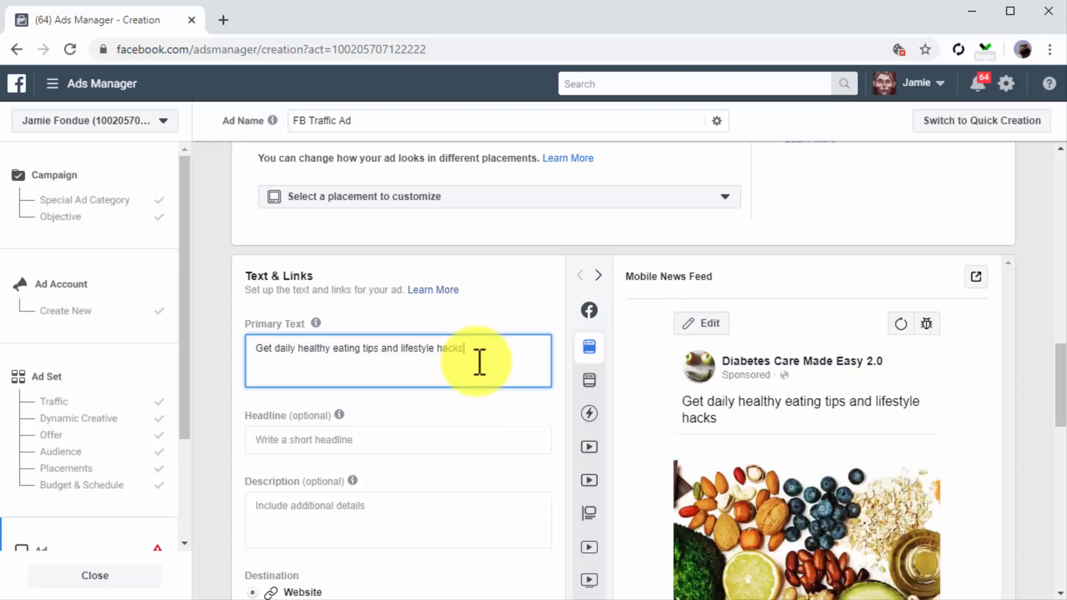
left_click(501, 442)
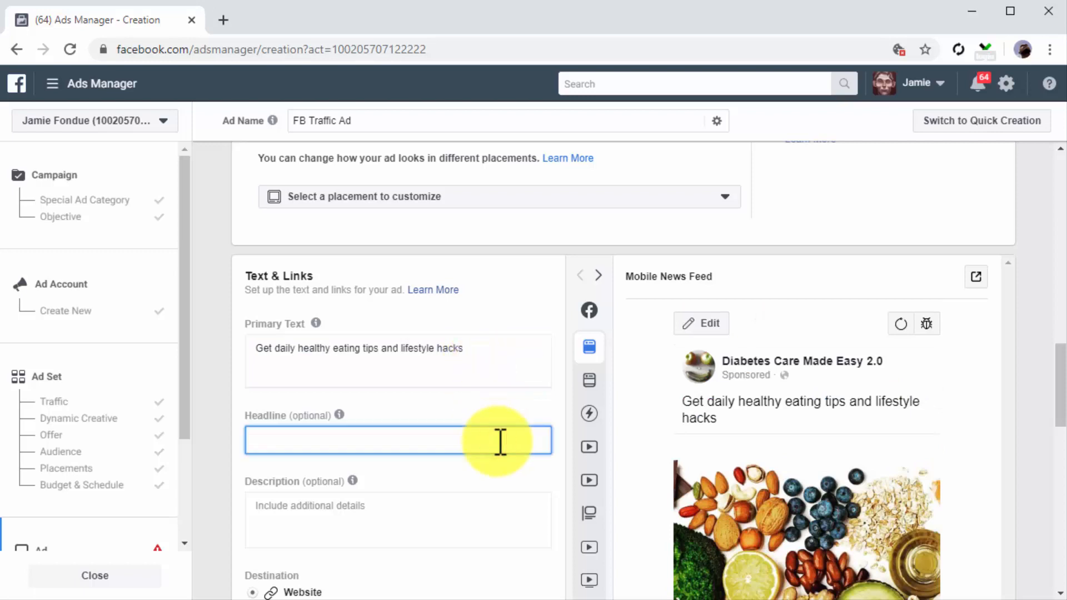
type("Visit the new Diabetes Care Made Easy Site")
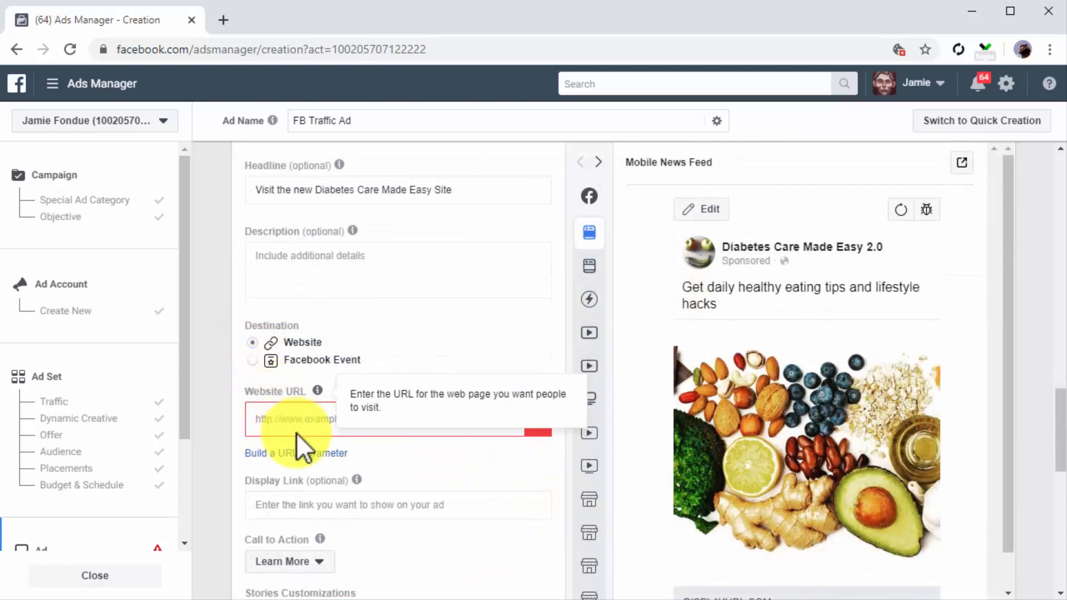
left_click(295, 426)
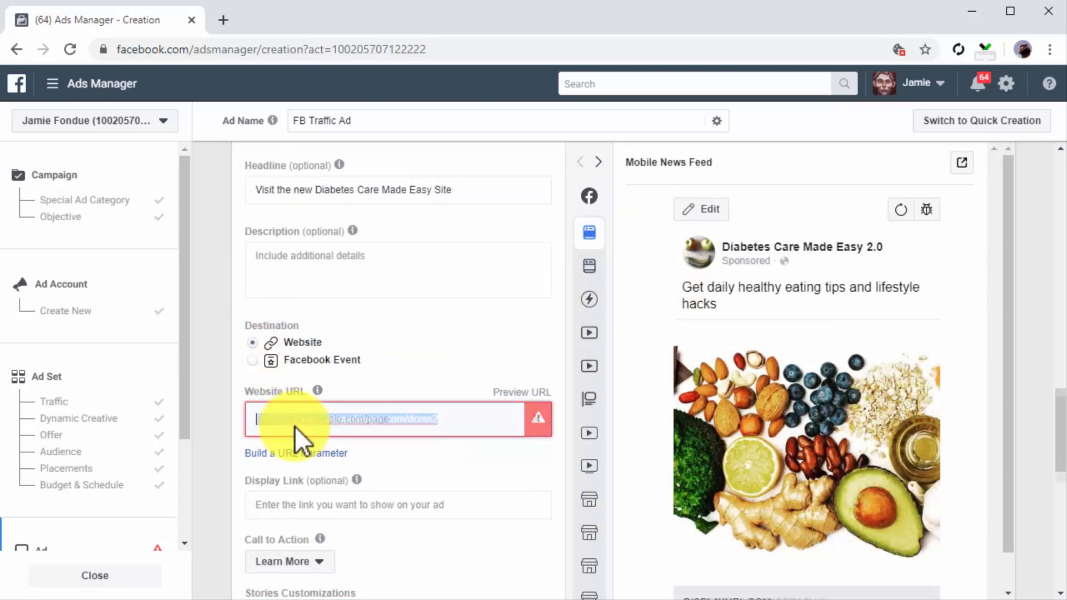
scroll(461, 526, "down", 1)
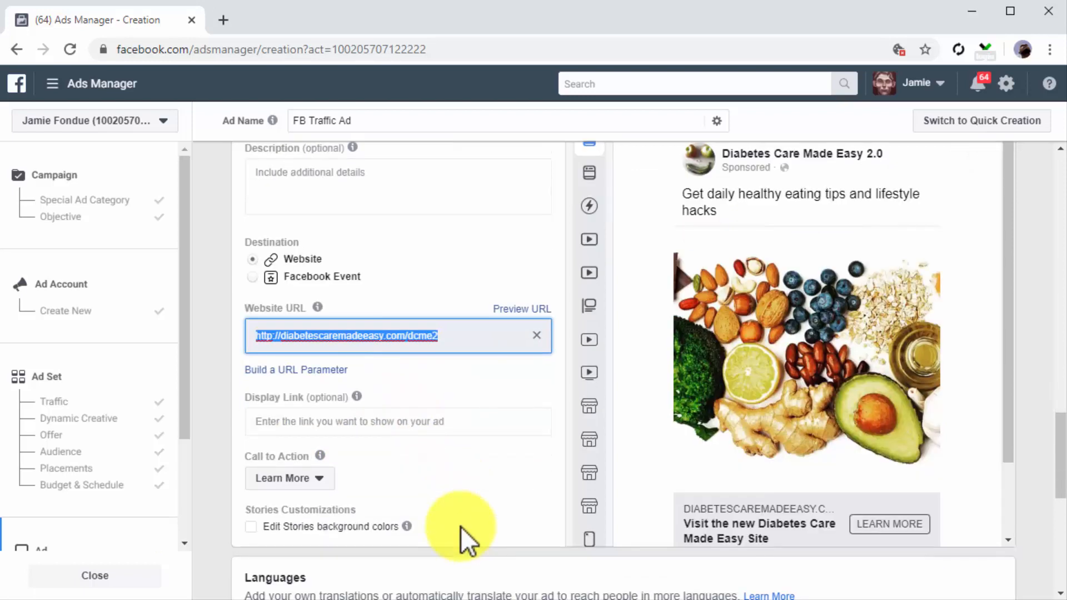
scroll(461, 527, "down", 2)
left_click(321, 400)
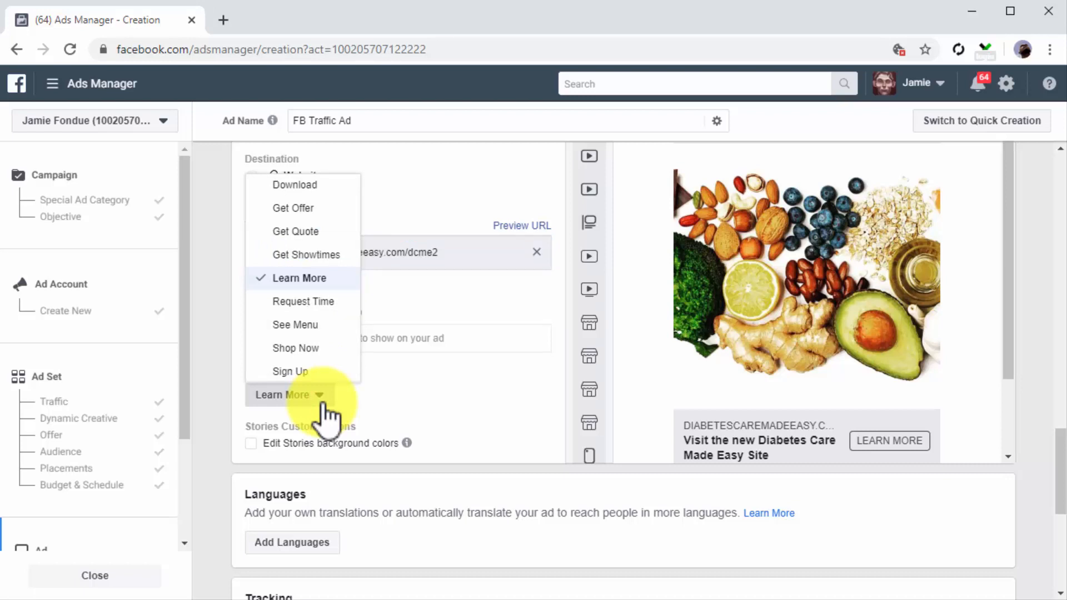
scroll(315, 383, "down", 2)
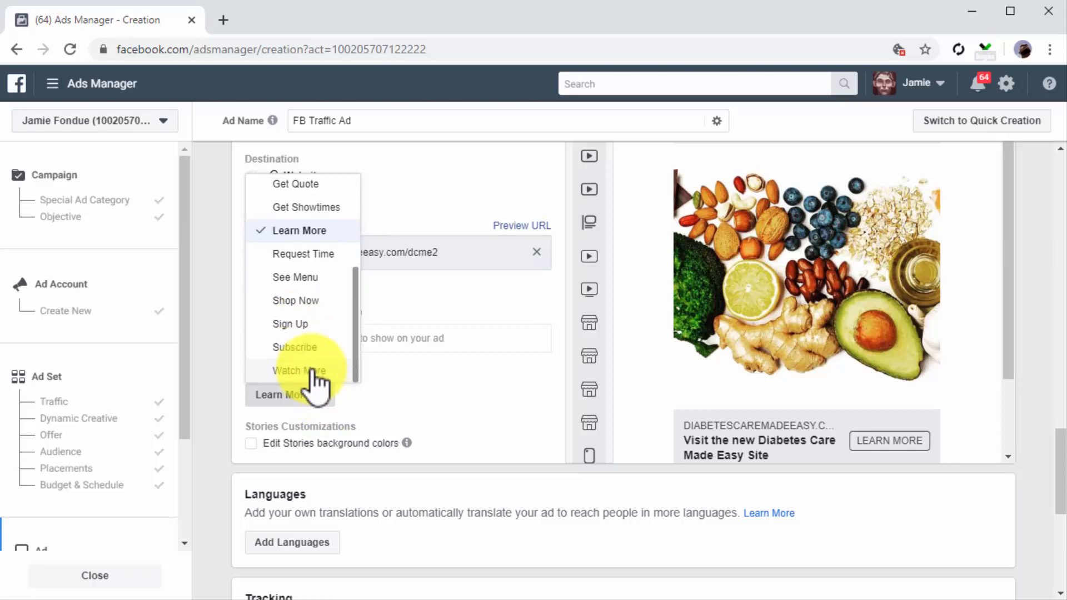
scroll(315, 382, "up", 5)
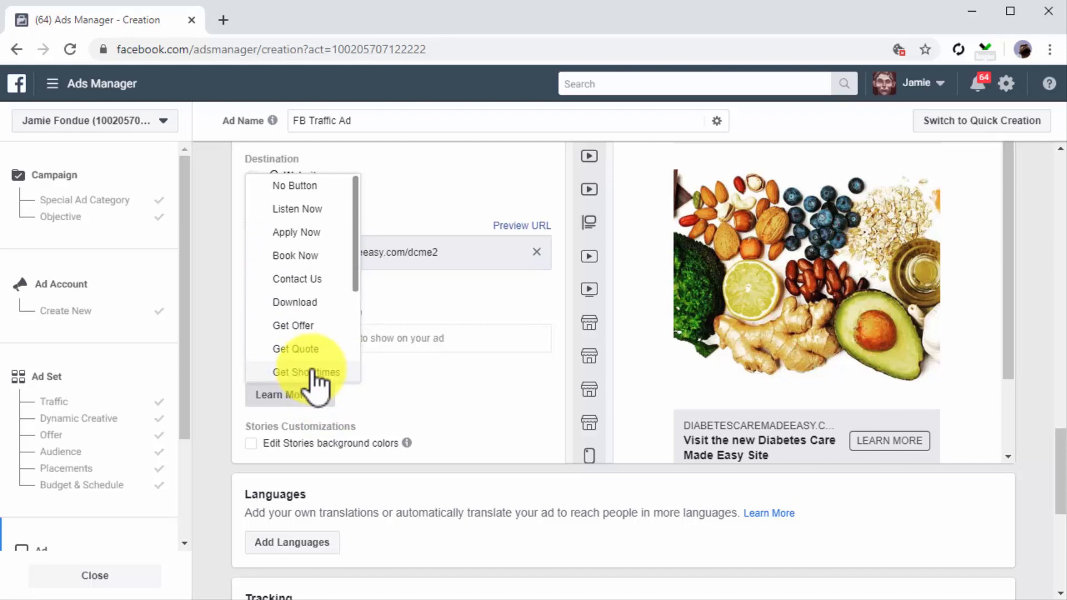
left_click(302, 189)
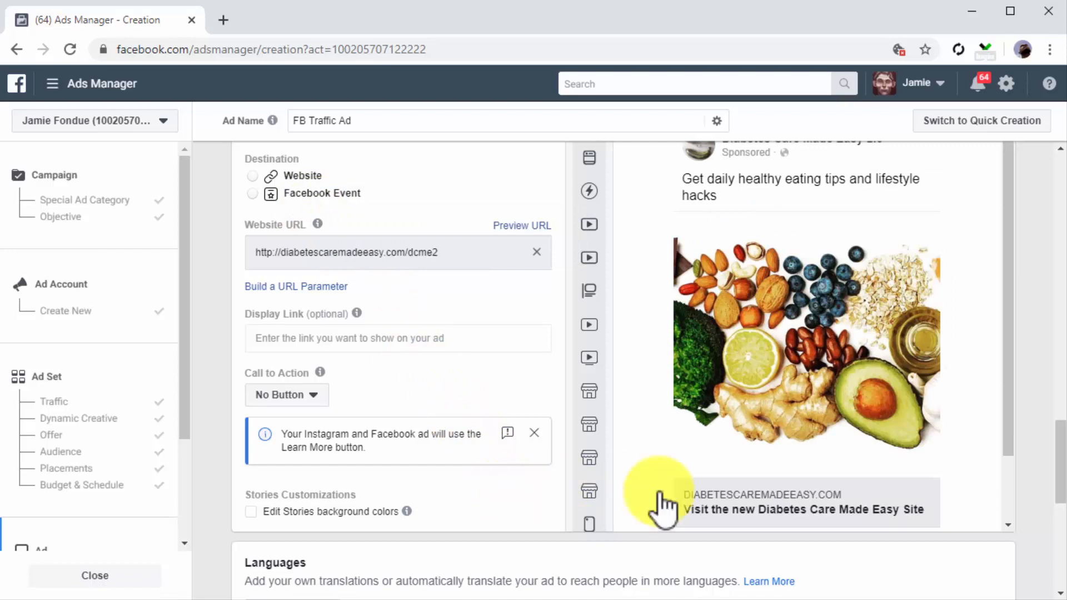
Open the pre-confirmation review and examine the ad set's placements and budget and the ad's name, headline, text and image.
scroll(1022, 472, "up", 1)
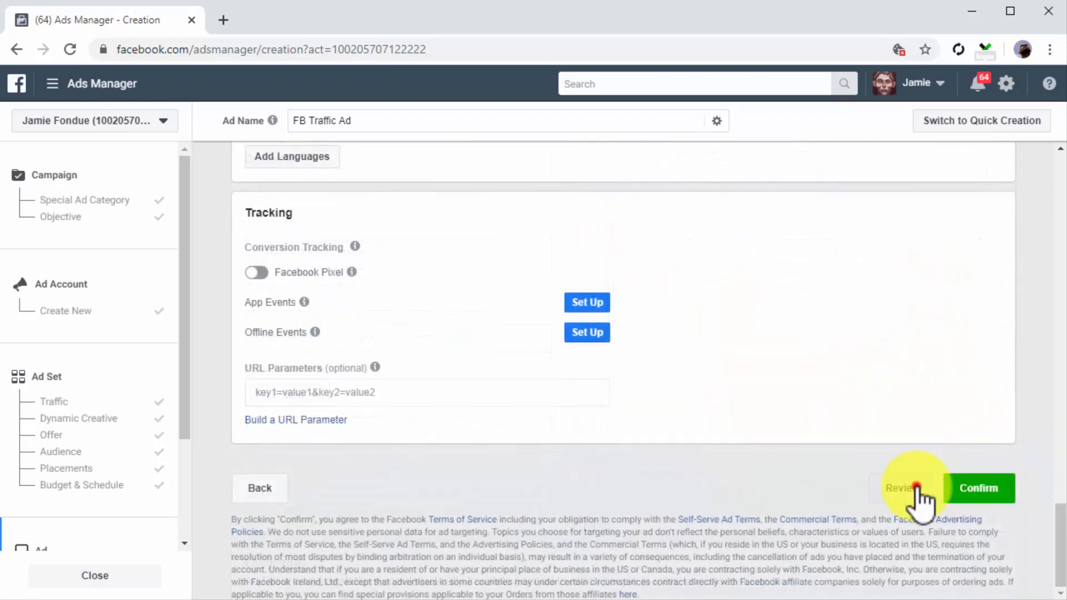
left_click(915, 489)
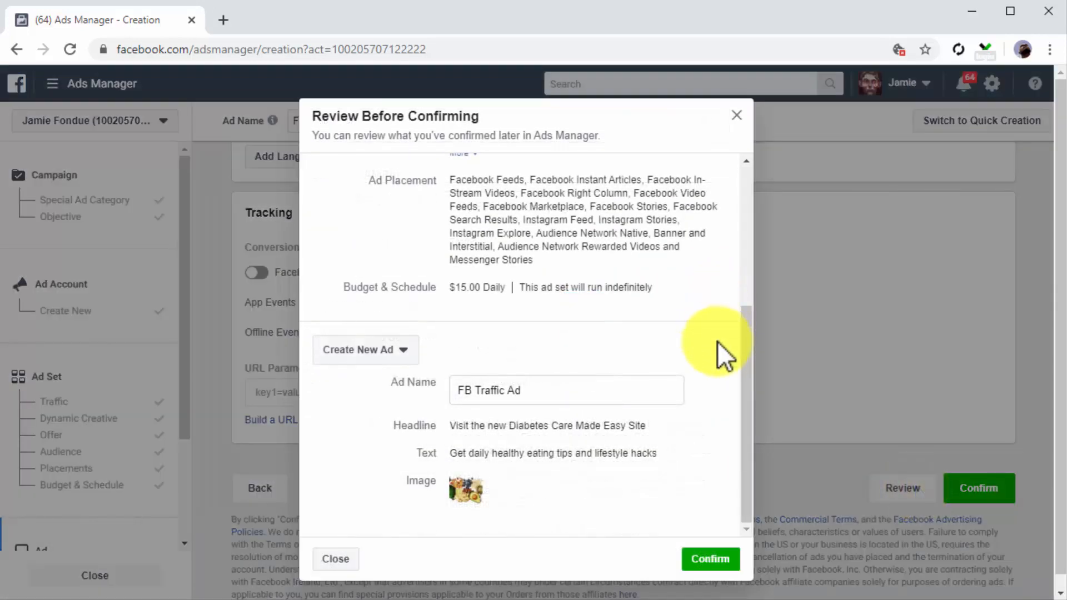